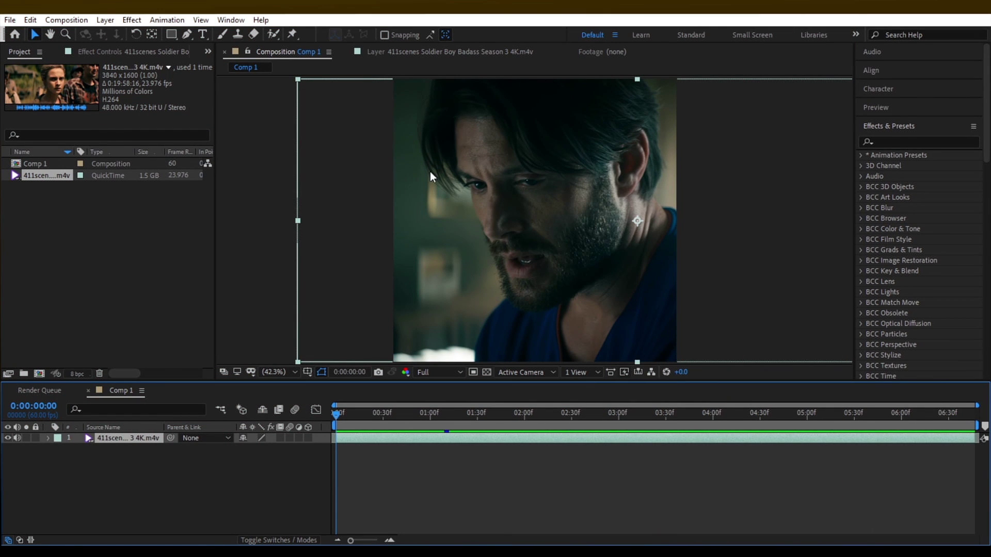
- Enable frame blending and motion blur on the video clip layer and for the composition, then preview it
click(404, 502)
drag(361, 414, 277, 436)
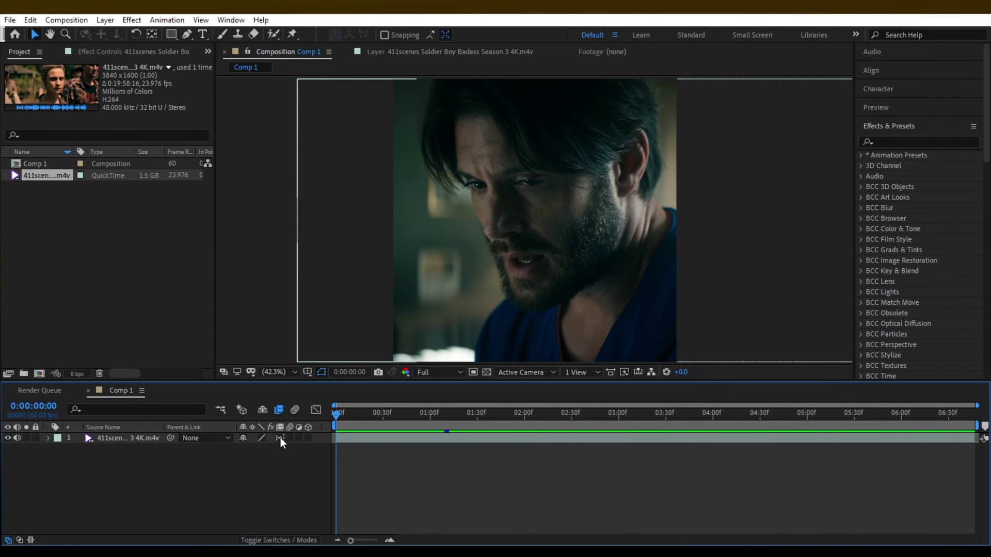
click(287, 438)
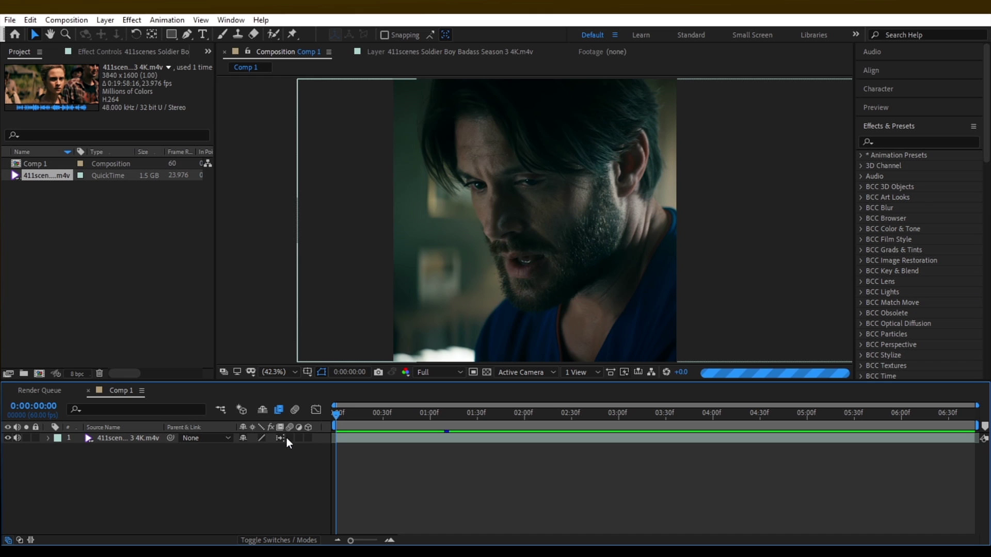
click(393, 413)
key(space)
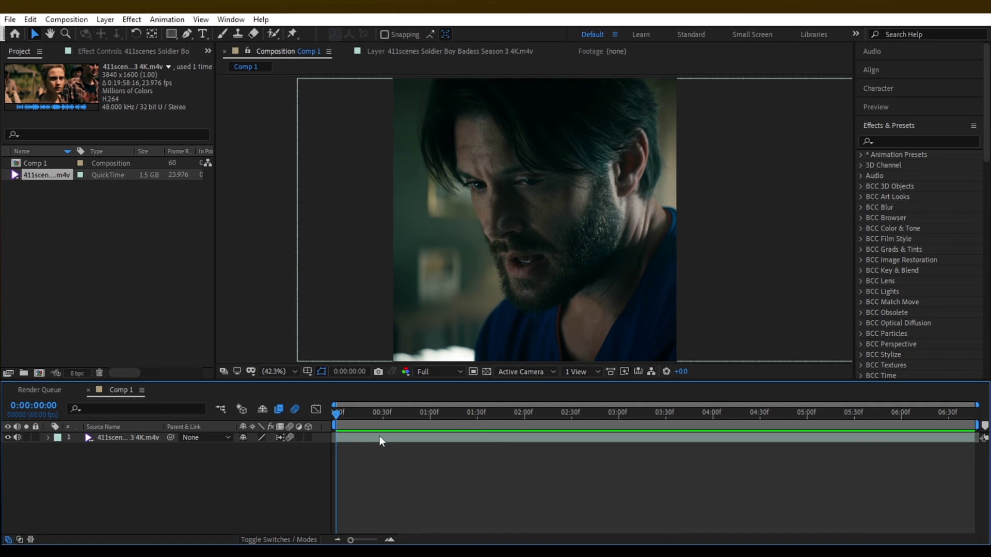
key(space)
key(space)
- Pre-compose the video clip layer, moving all attributes into the new composition
click(119, 439)
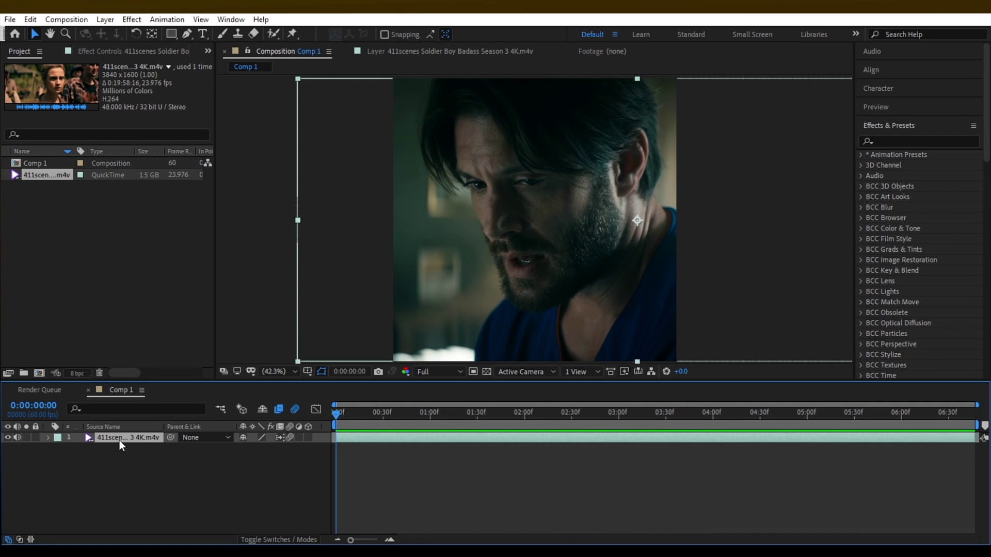
right_click(126, 438)
click(156, 373)
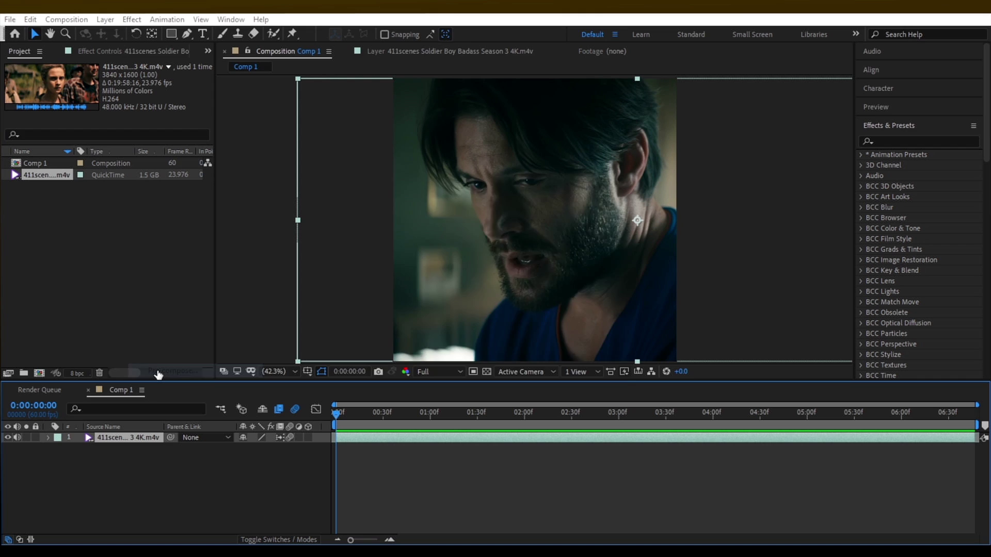
click(391, 293)
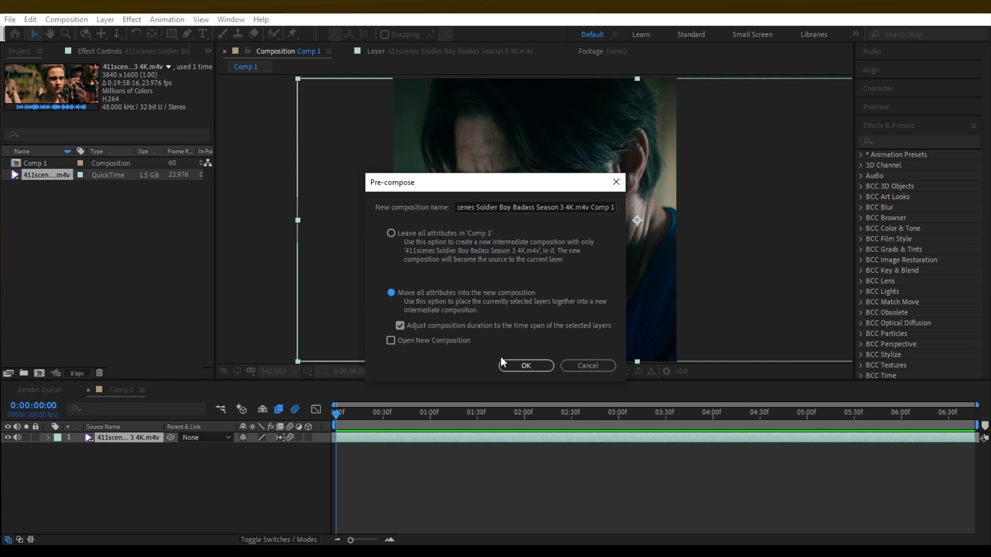
click(526, 366)
click(398, 468)
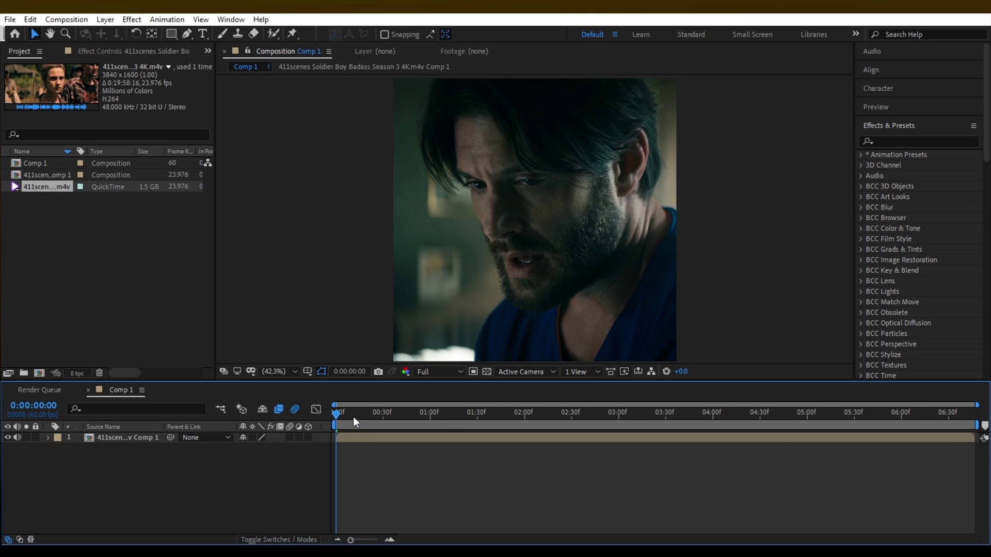
- Reveal the pre-composed layer's audio waveform and set the current time to 0:00:00:16, where the dialogue starts
key(space)
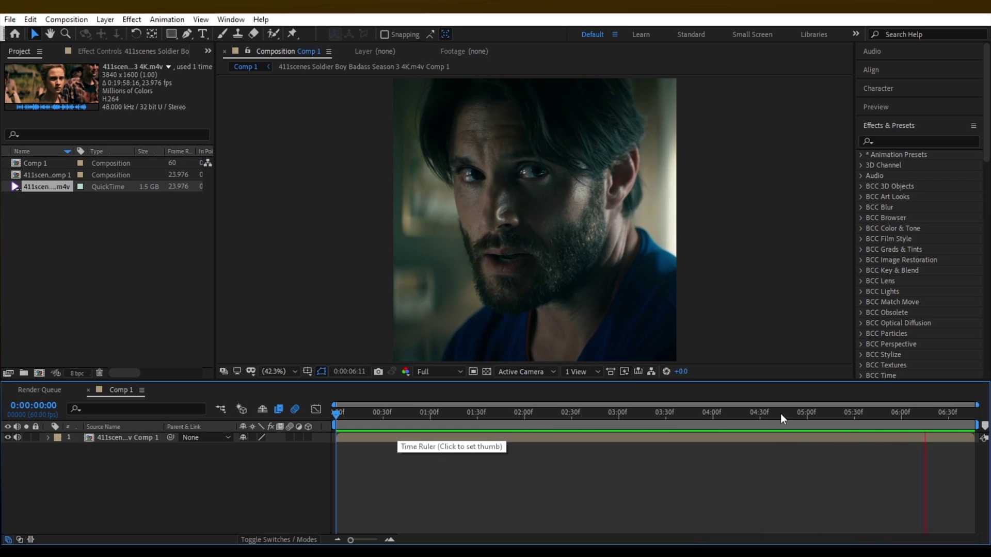
drag(780, 413, 276, 419)
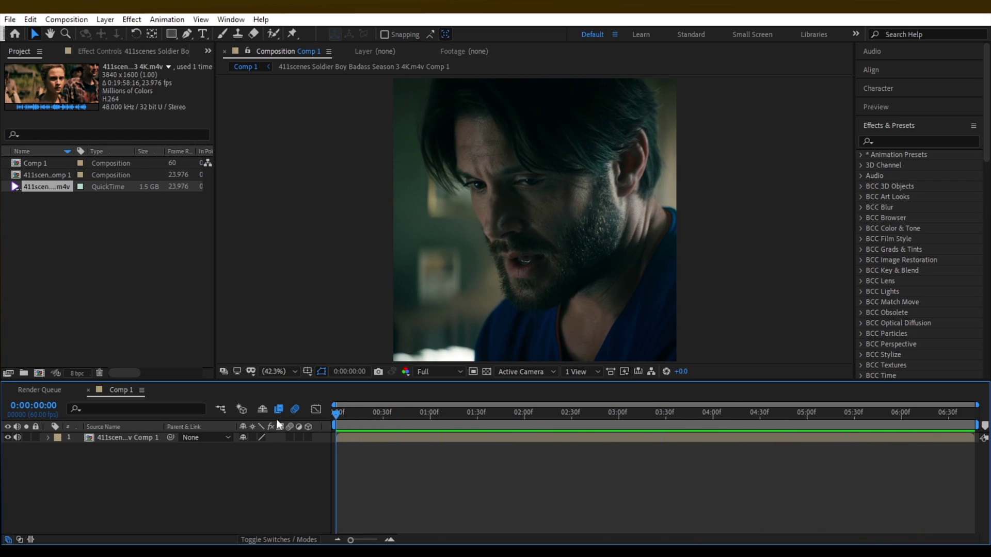
click(48, 437)
click(59, 459)
click(69, 479)
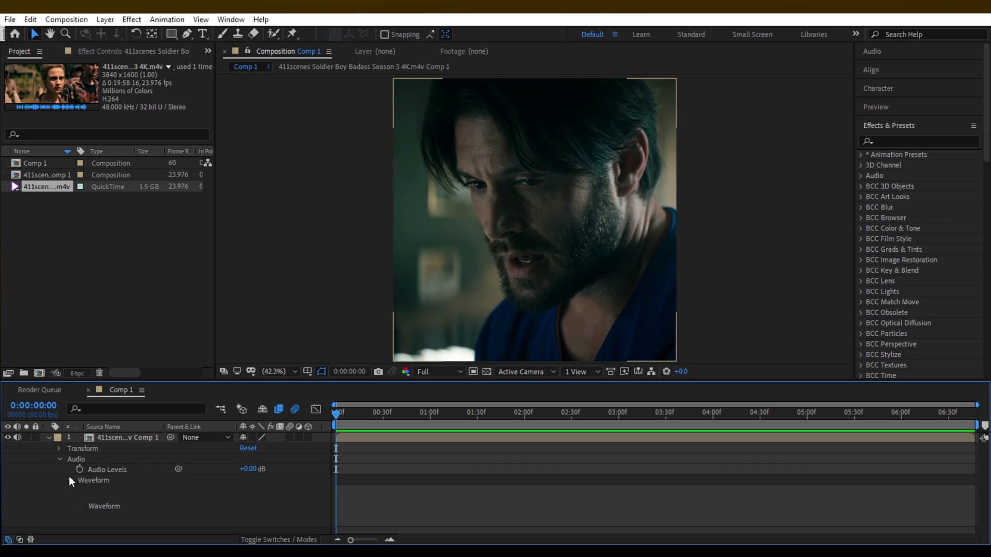
mouse_move(355, 413)
mouse_down()
mouse_move(363, 414)
mouse_move(345, 414)
mouse_move(364, 415)
mouse_up()
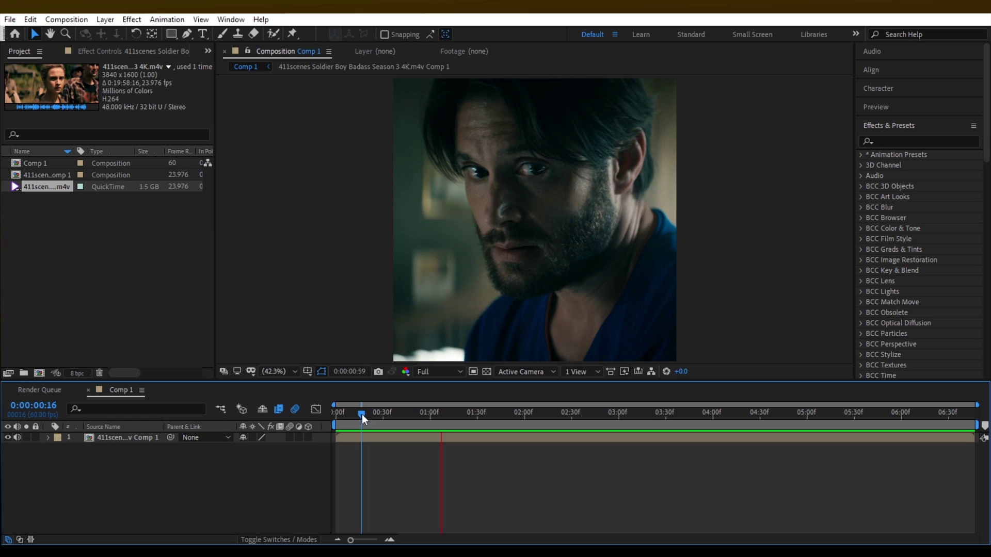
key(space)
click(47, 438)
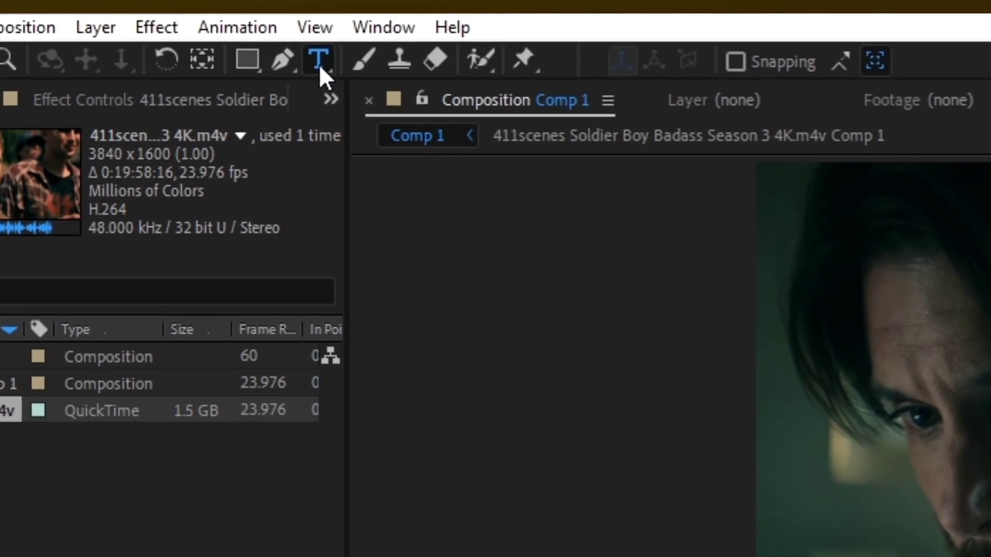
- Create a text layer in the Utsaah font reading "I DIDN'T MEAN TO HURT THOSE PEOPLE" on two lines
click(231, 41)
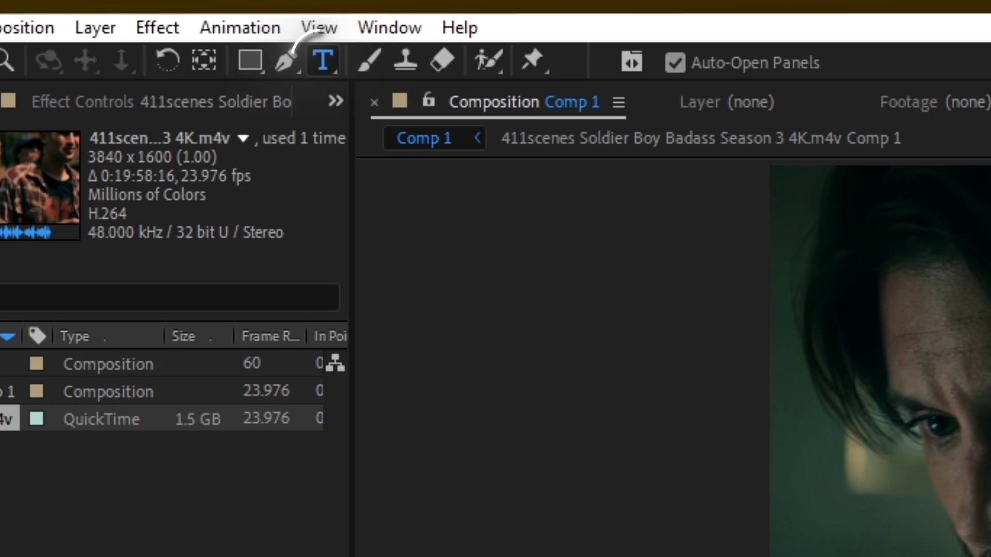
key(ctrl+alt+shift+t)
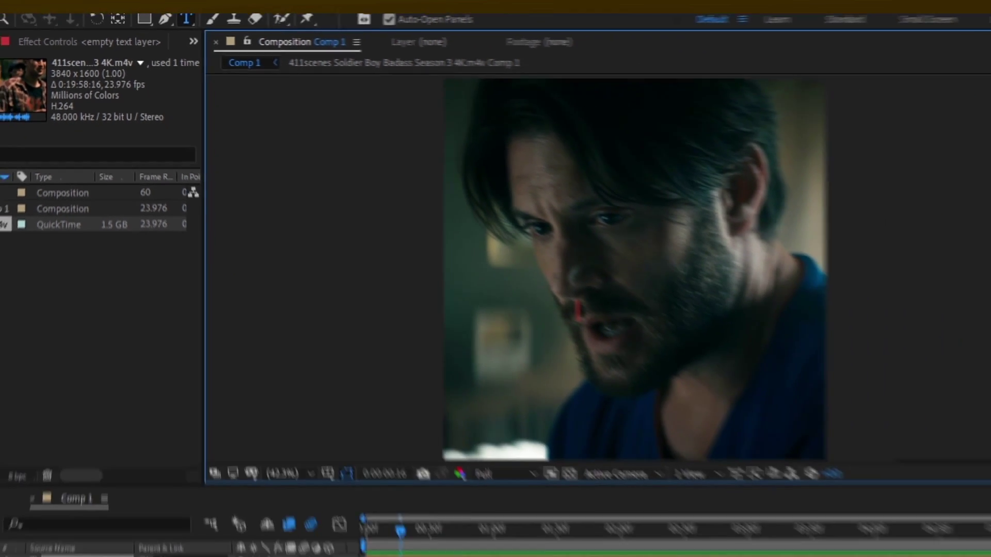
click(868, 123)
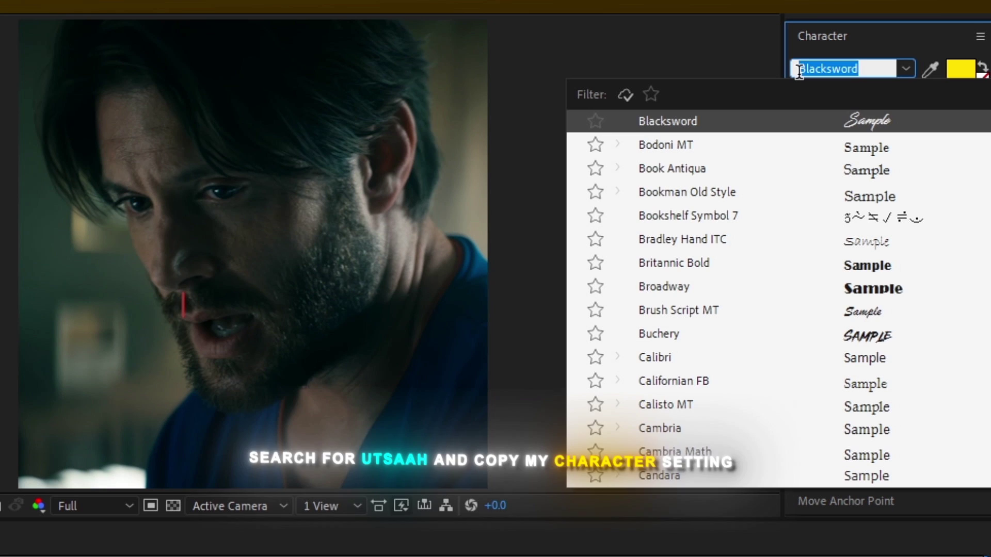
text(uts)
click(678, 174)
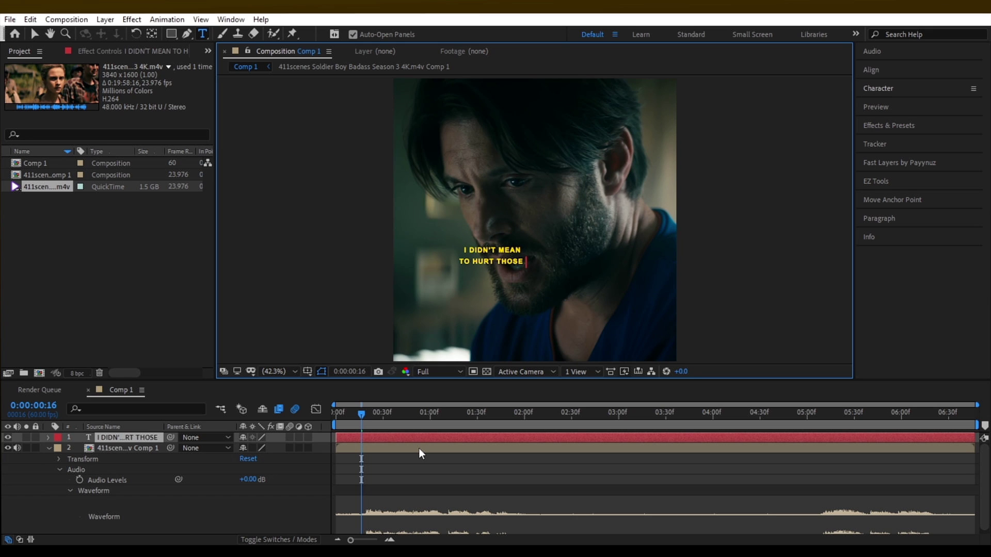
text(EOPLE)
- Change the caption text's fill colour to white
click(878, 89)
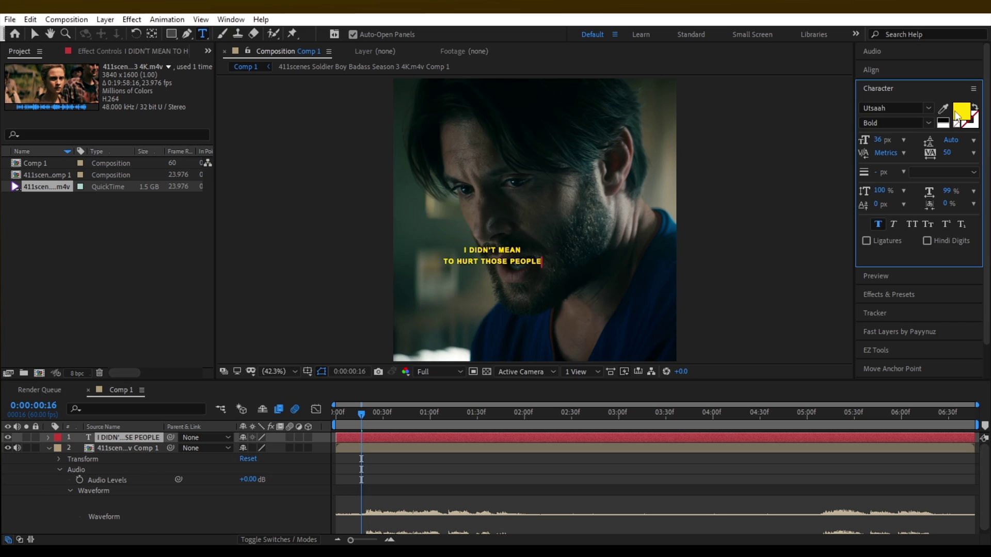
click(961, 111)
click(348, 208)
click(618, 210)
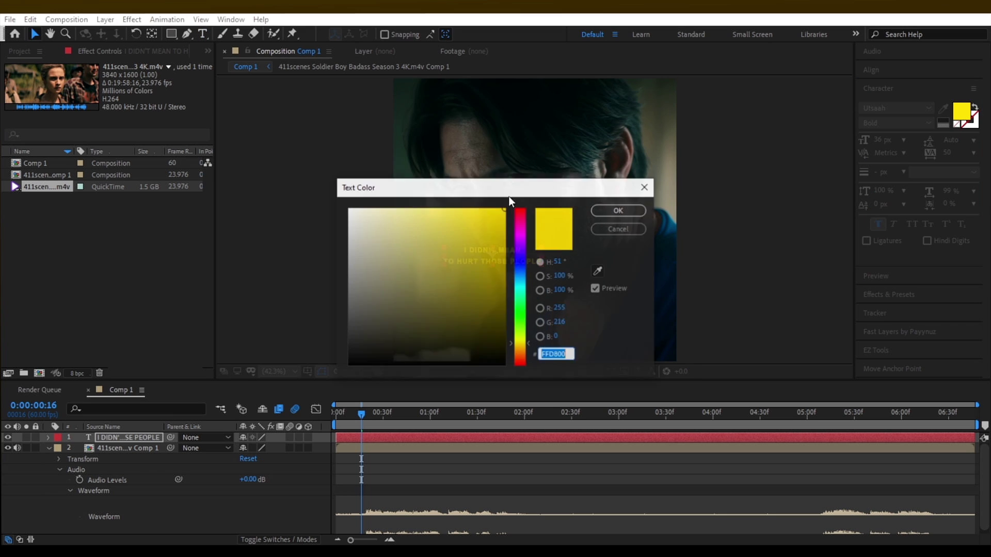
click(626, 208)
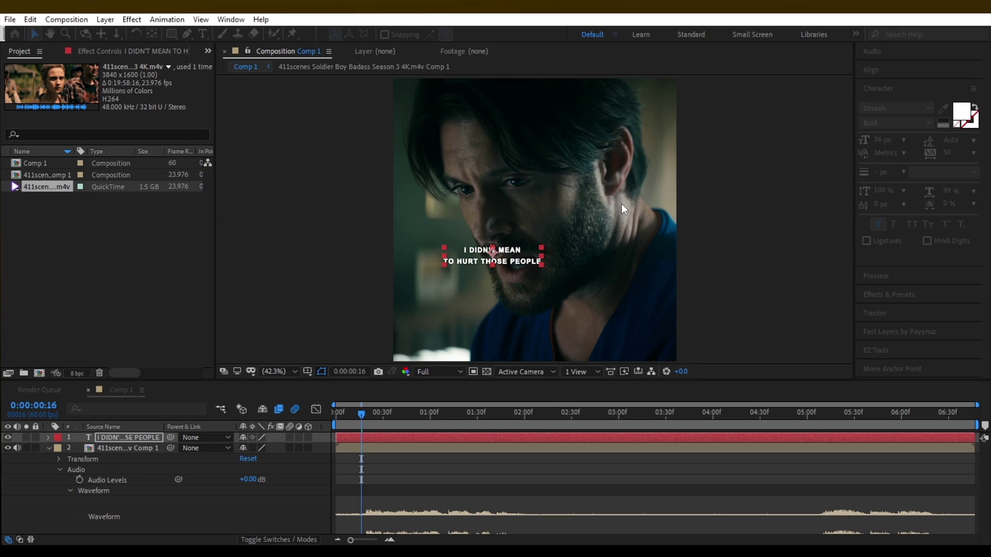
- Centre the caption layer horizontally in the composition
key(v)
click(886, 89)
click(879, 69)
click(888, 100)
- Enlarge the caption layer and move it down to position 539.1, 830.5
key(s)
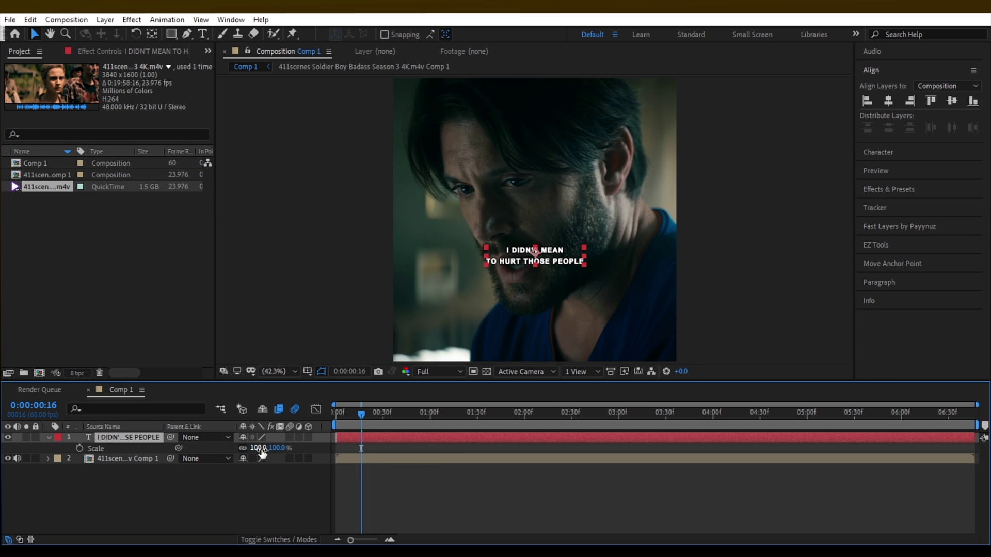
drag(260, 448, 364, 440)
key(s)
key(s)
key(p)
- Try the different character styles on the caption and leave faux bold and all the others turned off
click(884, 152)
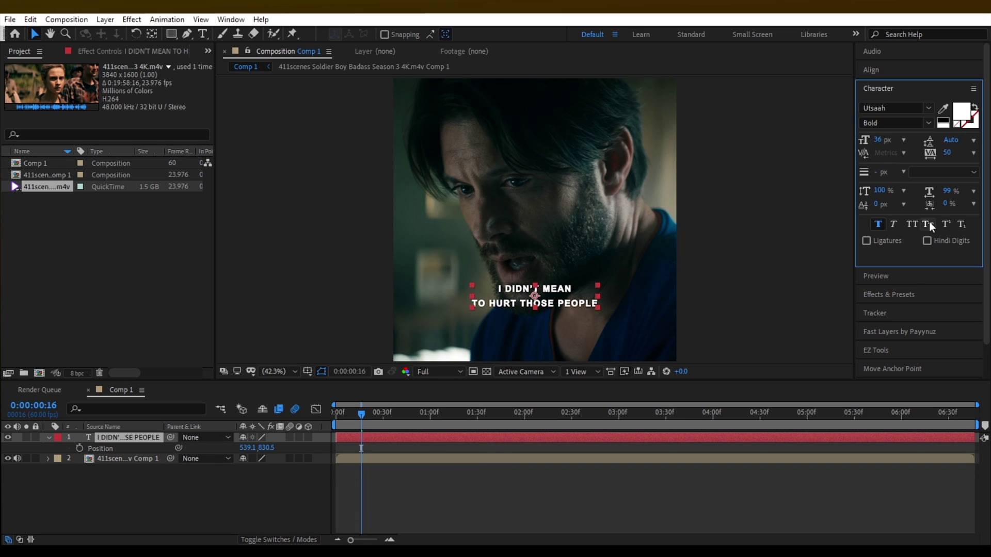
click(946, 224)
click(961, 223)
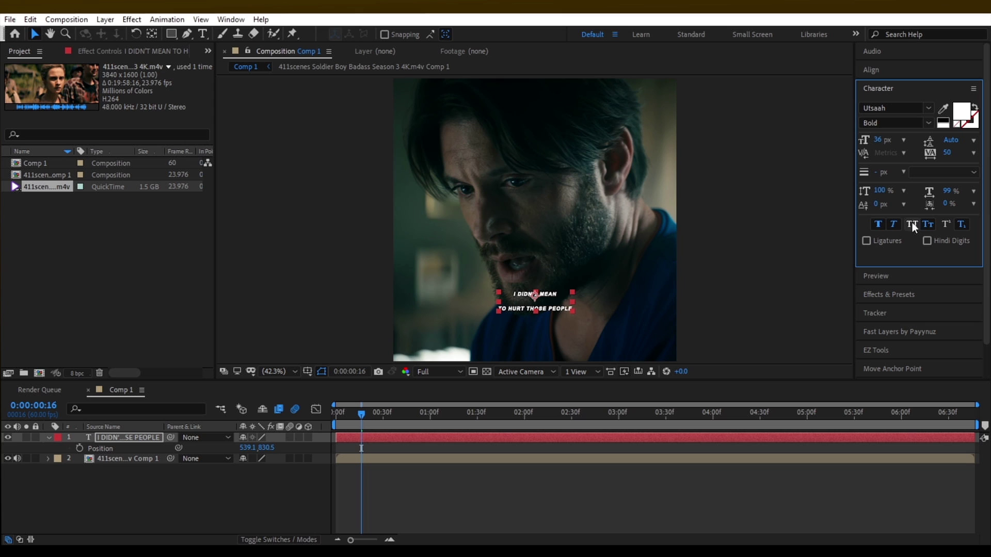
click(961, 224)
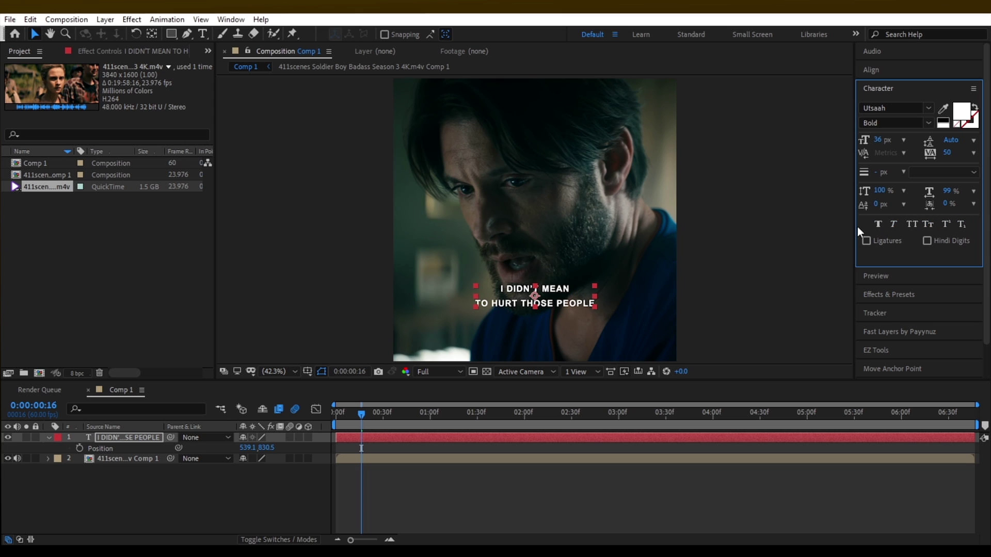
- Expand the footage layer's audio waveform again and set the current time to 0:00:00:19 with the caption layer selected
click(455, 447)
click(457, 438)
key(F2)
key(Page_Up)
key(Page_Up)
key(Page_Down)
key(Page_Down)
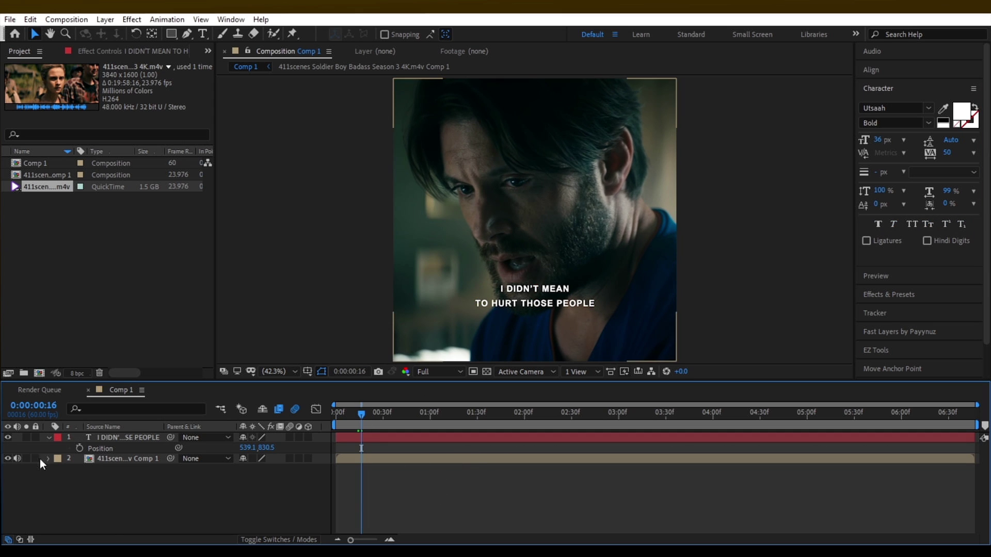
click(47, 458)
click(376, 437)
- Try faux bold, subscript and superscript styling on the caption text
click(876, 225)
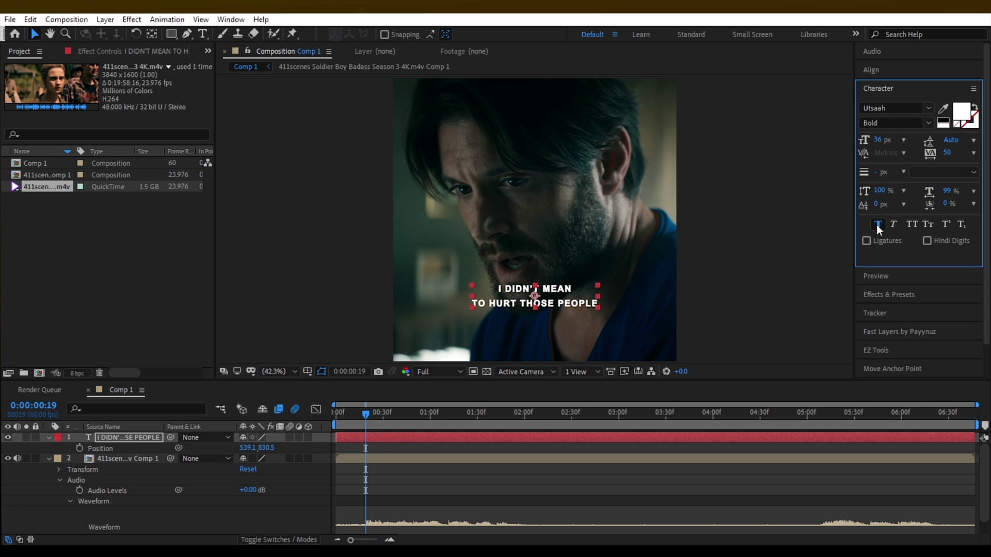
click(876, 225)
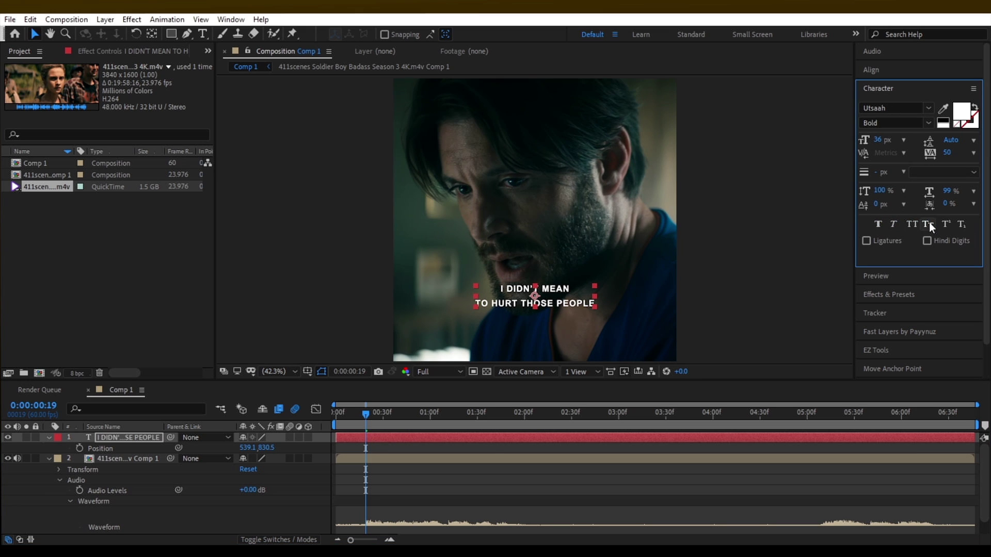
click(961, 223)
click(961, 224)
click(946, 224)
click(946, 224)
click(880, 225)
click(881, 225)
click(877, 88)
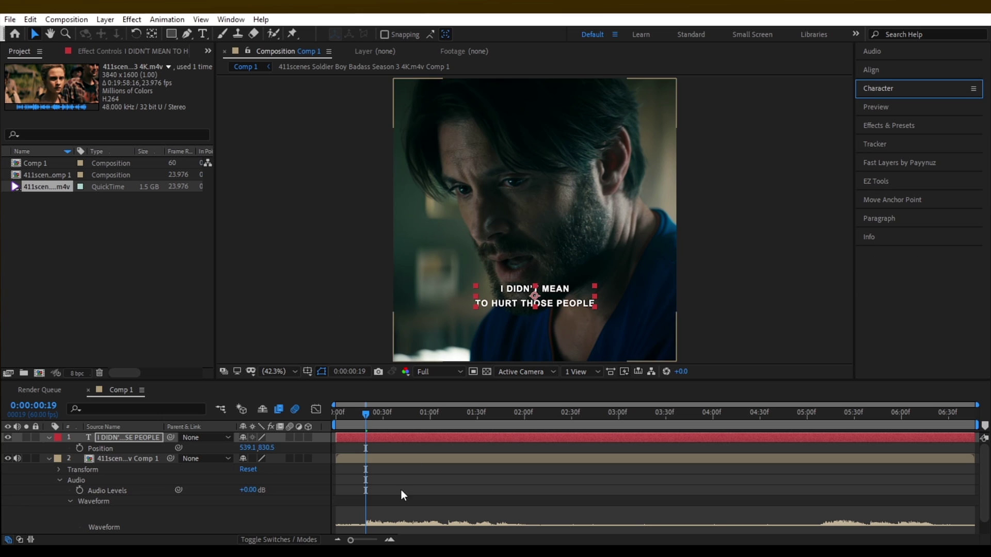
- Select the caption's second line, set its baseline shift to 12 px and turn on all caps
click(401, 490)
click(428, 435)
double_click(503, 305)
drag(476, 305, 595, 305)
click(874, 92)
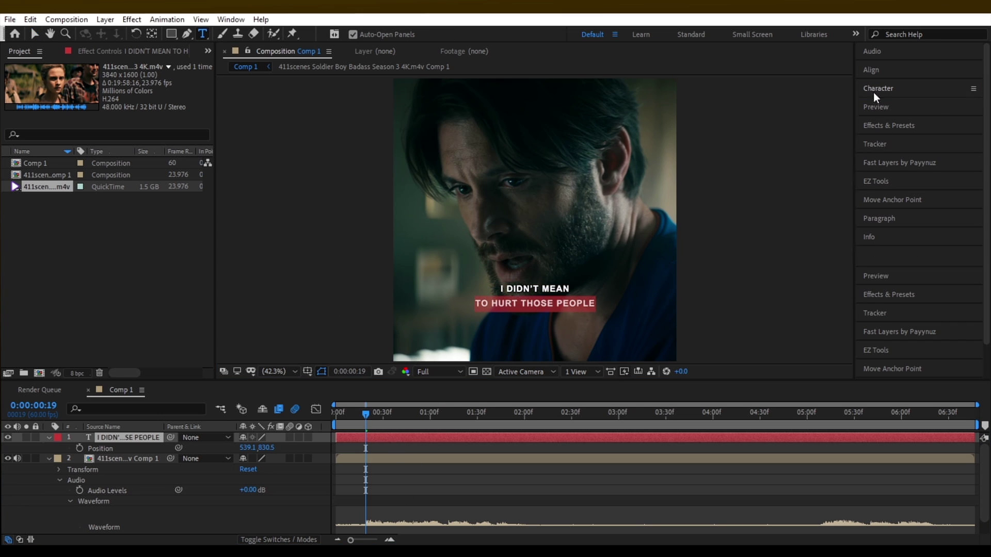
drag(877, 205, 880, 206)
click(33, 34)
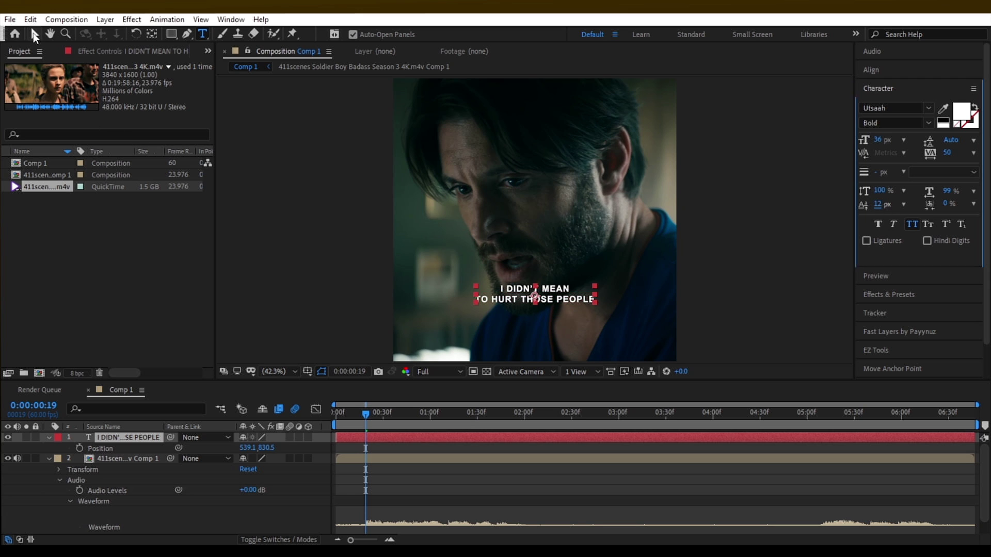
- Split the caption layer at about 0:00:04:25 and delete the part after it, returning to the composition start
click(56, 452)
scroll(55, 450, down, 1)
drag(366, 416, 751, 424)
scroll(722, 421, up, 1)
click(743, 441)
key(ctrl+shift+d)
key(Delete)
key(Home)
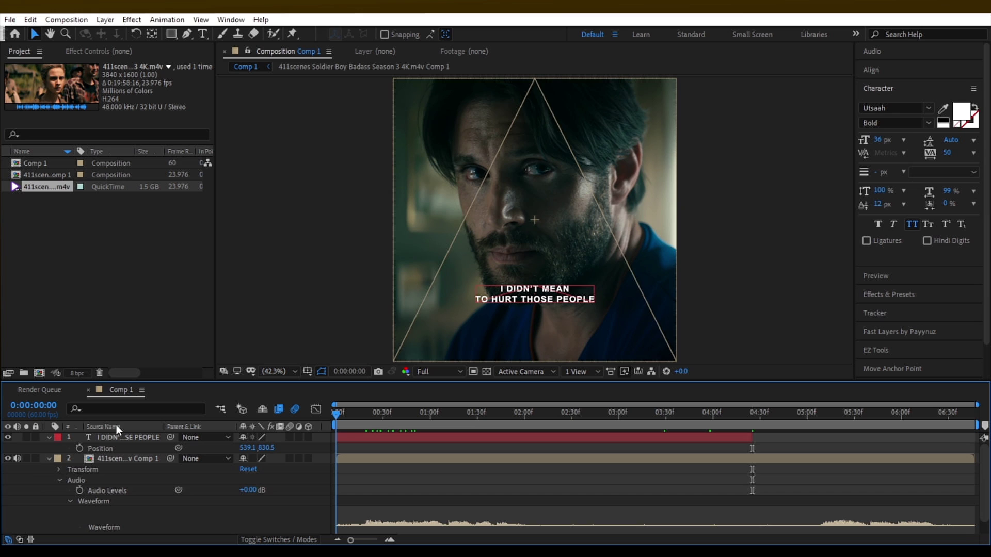
- Set the preview resolution to Quarter and play the composition from the start
click(49, 458)
click(428, 371)
click(447, 443)
key(space)
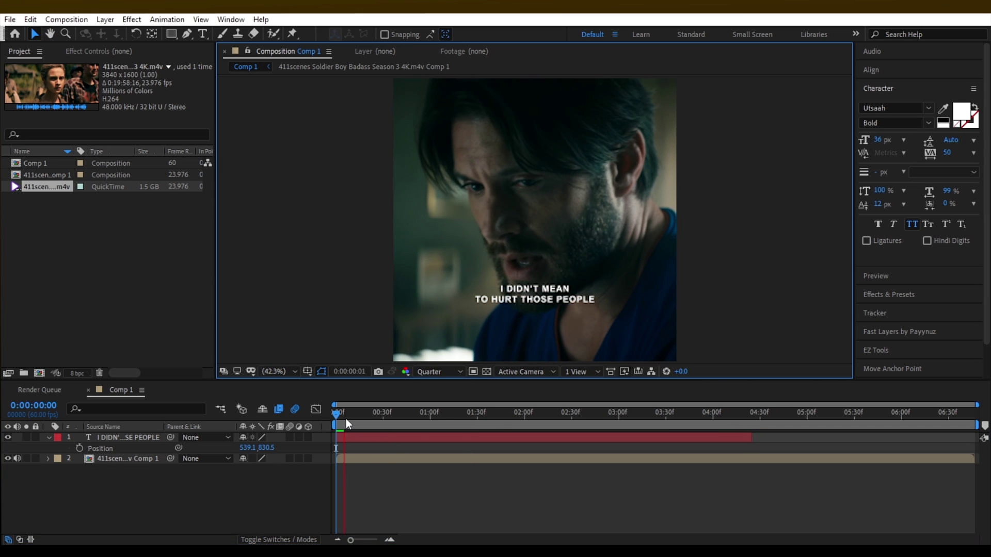
- Split the caption layer at 0:00:00:17, where the dialogue begins on the waveform, and delete the part before it
click(367, 442)
click(49, 458)
scroll(287, 456, down, 1)
drag(353, 419, 364, 420)
scroll(369, 438, up, 1)
click(368, 436)
key(ctrl+shift+d)
click(352, 447)
key(Delete)
- Apply the Slow Fade On preset to the trimmed caption layer at 0:00:00:17
click(376, 437)
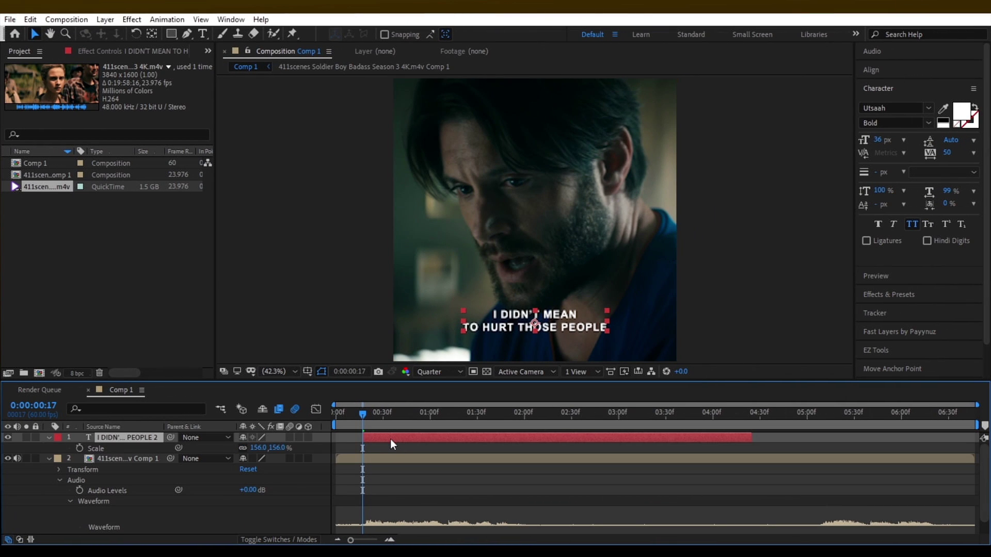
key(ctrl+space)
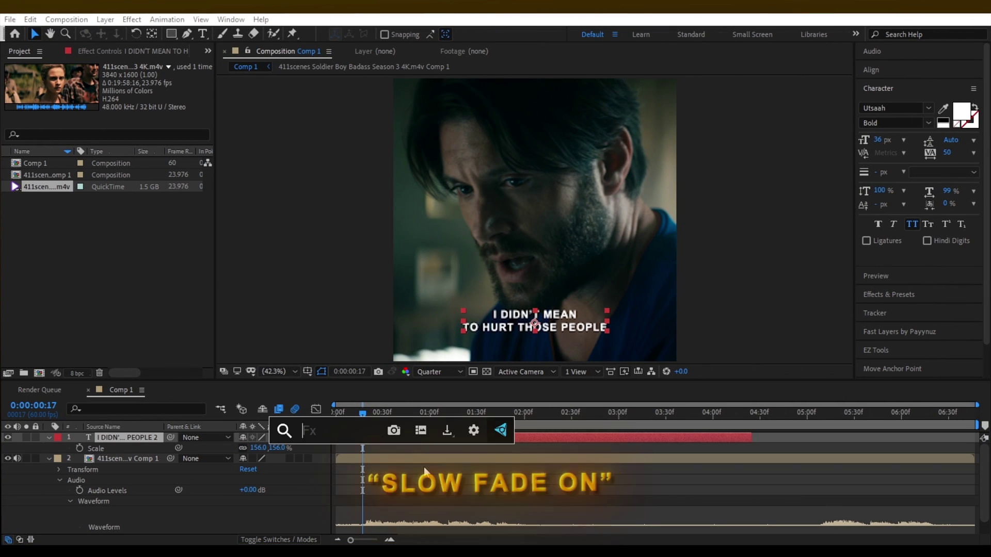
text(slow)
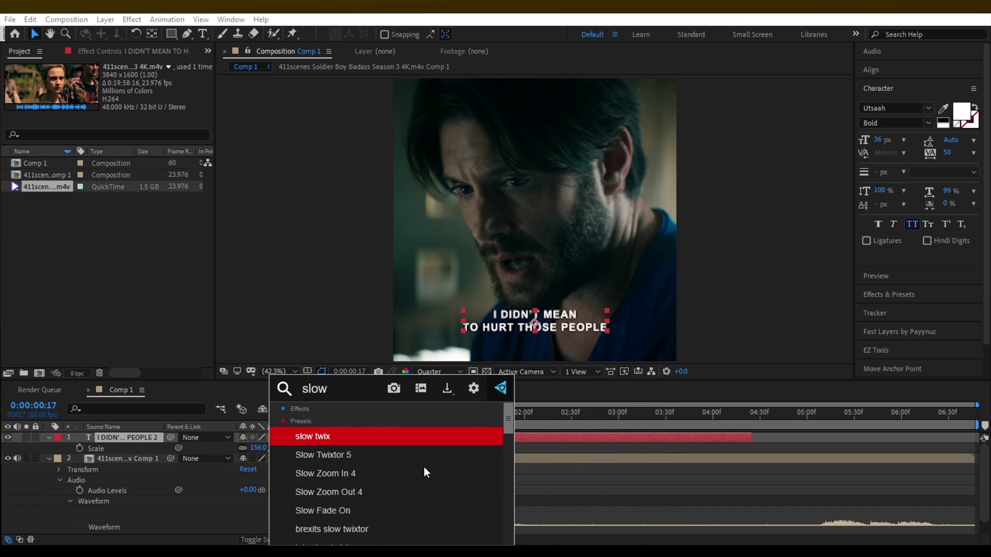
click(355, 517)
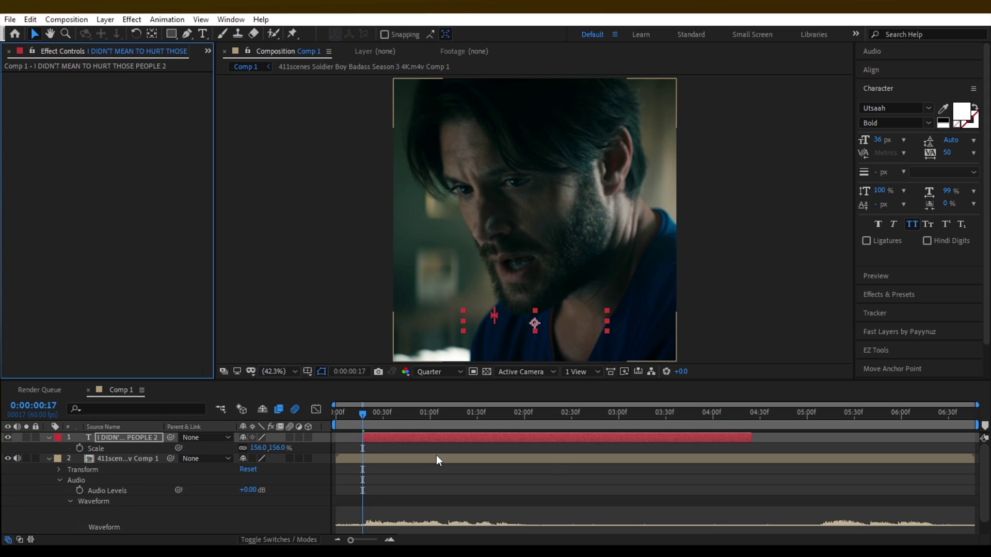
- Move the caption's second Offset keyframe to about 0:00:01:44, where the dialogue ends on the waveform, and play the composition from the start
key(u)
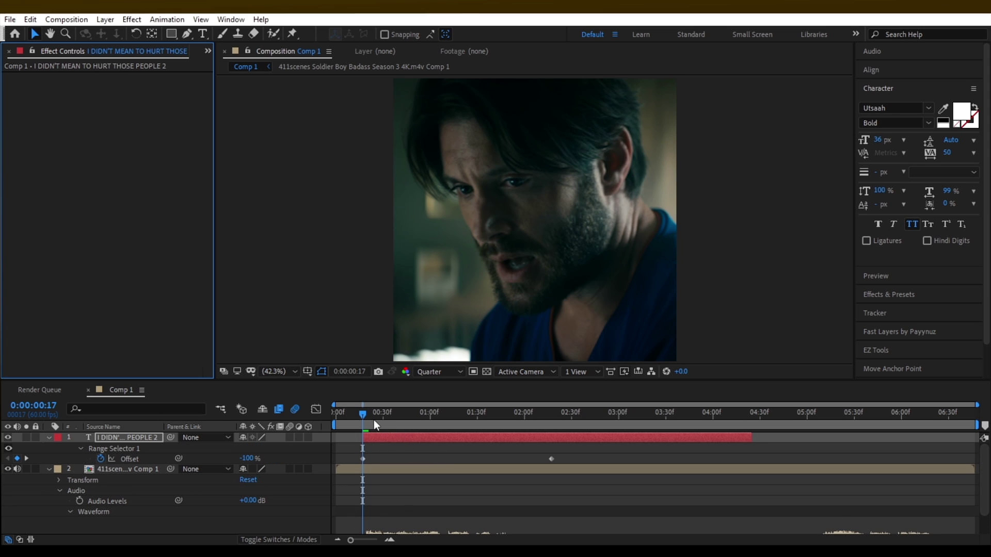
key(space)
drag(384, 419, 538, 419)
scroll(485, 478, down, 2)
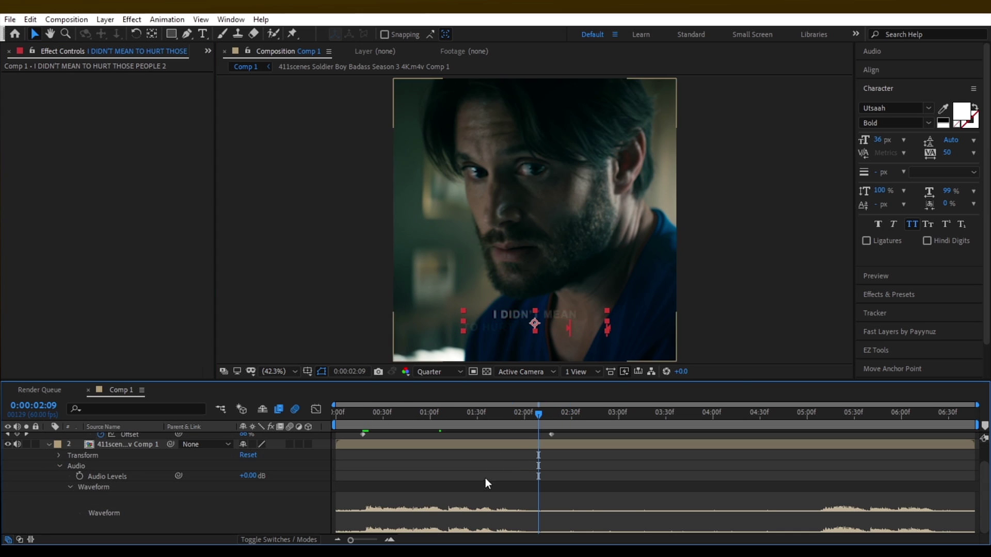
click(507, 415)
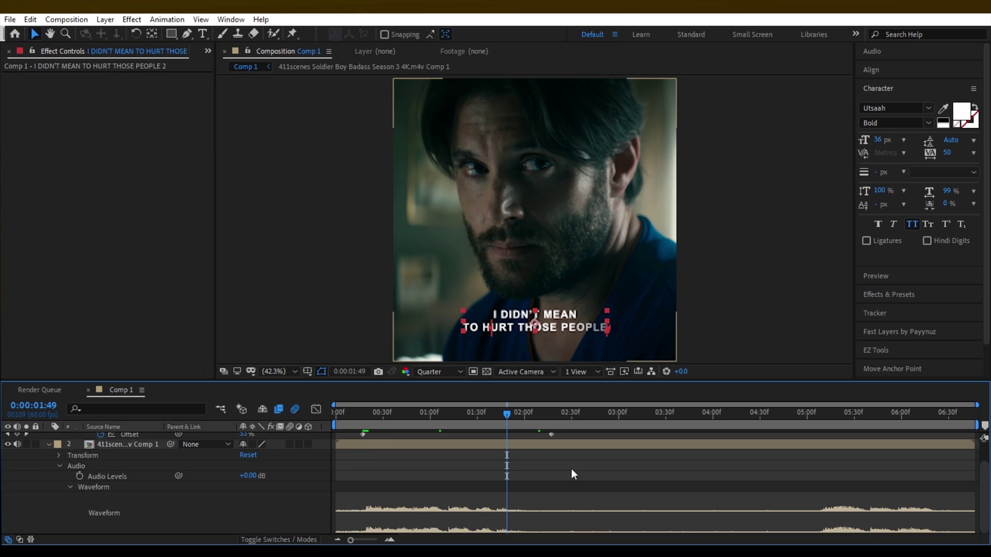
scroll(563, 464, up, 2)
drag(543, 465, 496, 470)
key(Home)
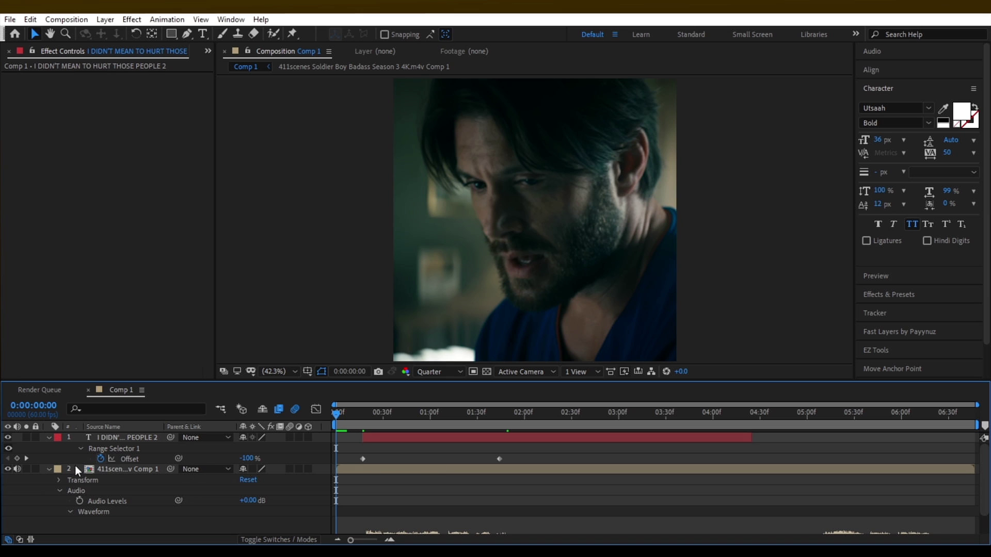
key(space)
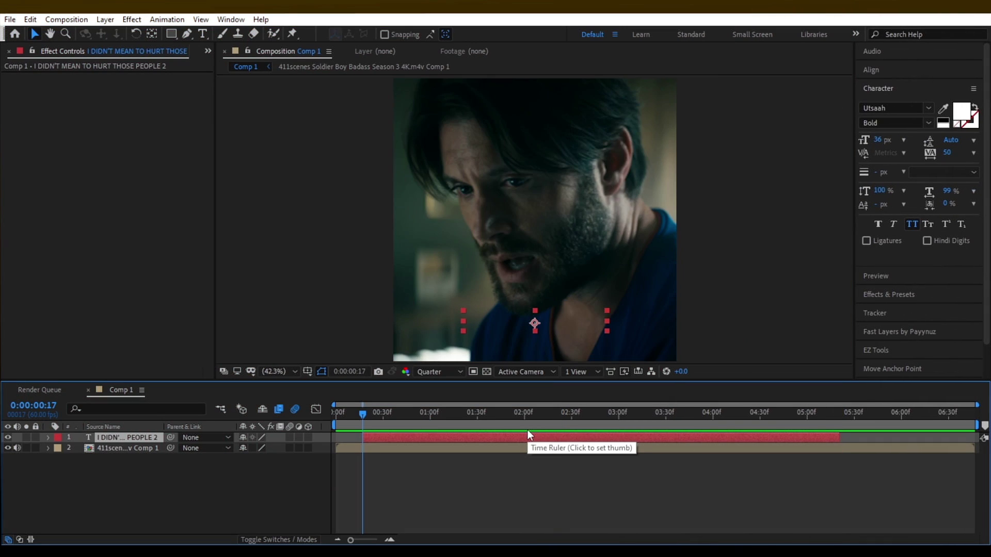
- Apply the Increase Tracking preset to the caption layer at 0:00:00:17
key(ctrl+space)
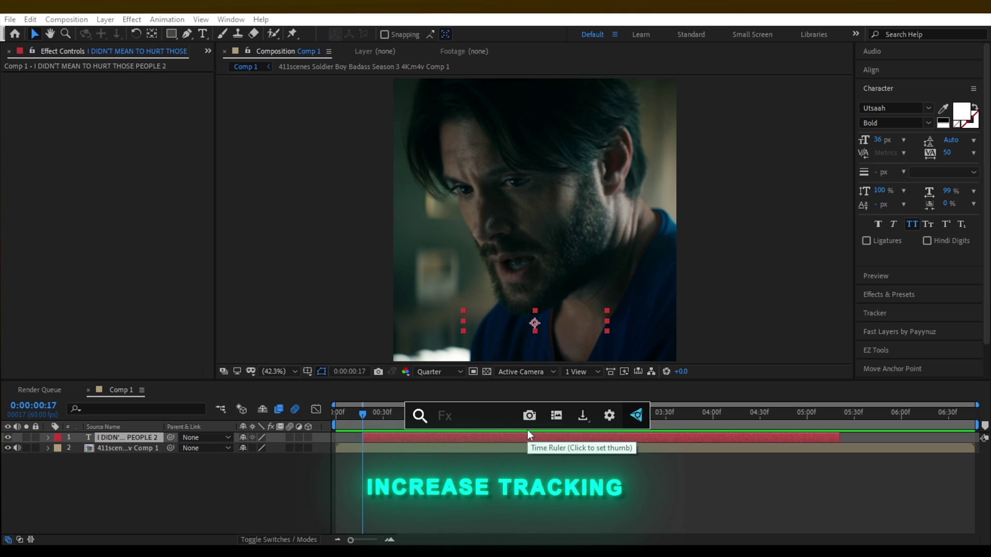
text(incr)
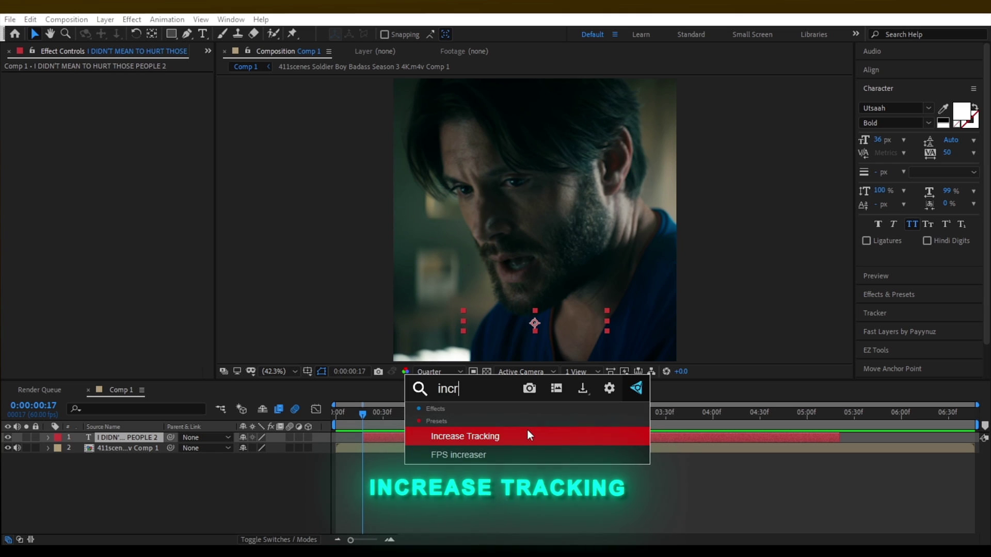
text(ea)
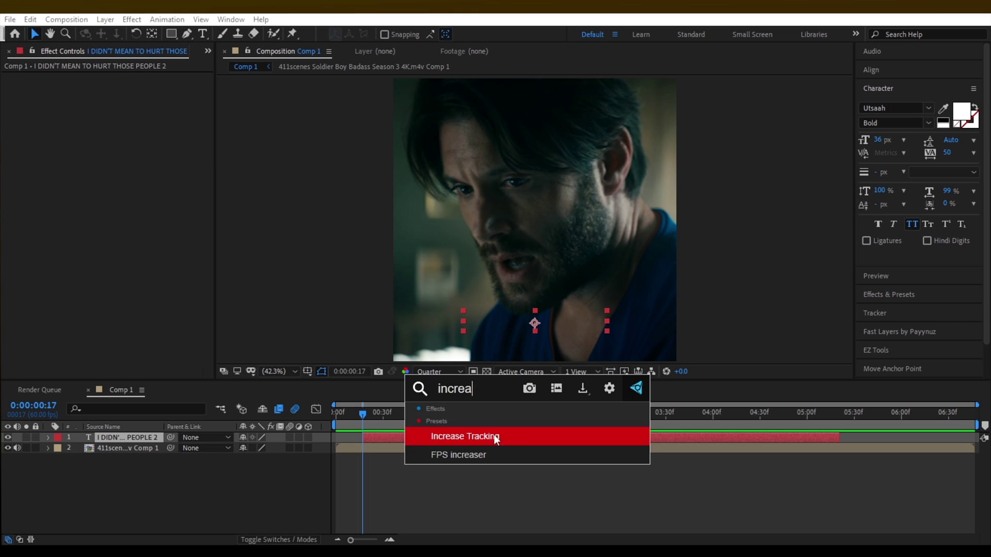
click(494, 436)
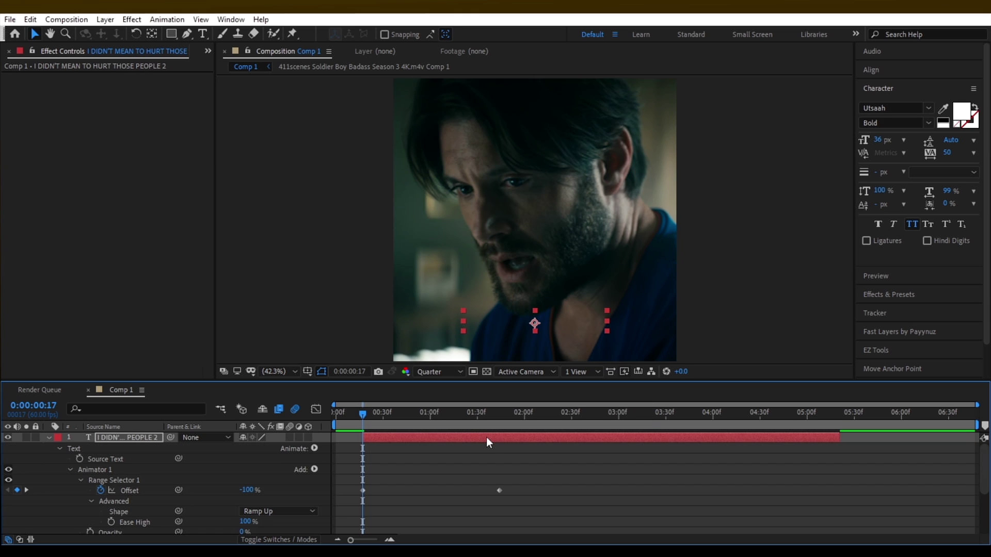
- Move the caption's second Tracking Amount keyframe to about 0:00:05:28, just past the layer's end
key(u)
key(o)
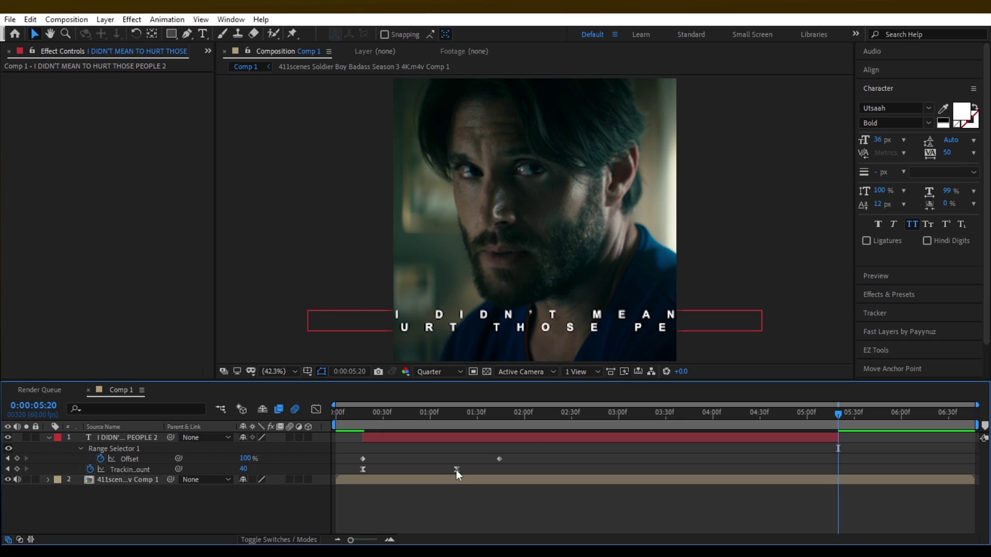
drag(456, 470, 695, 470)
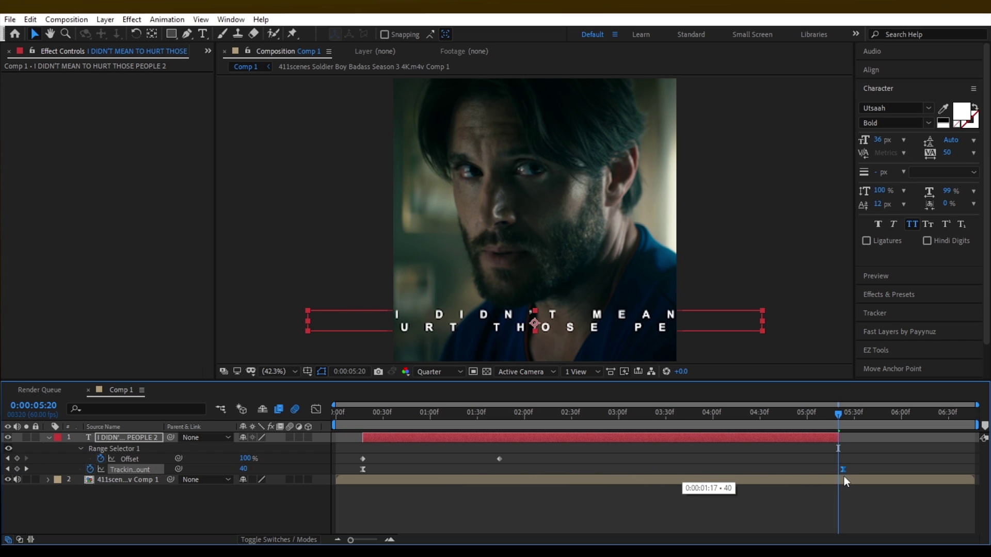
drag(844, 476, 847, 476)
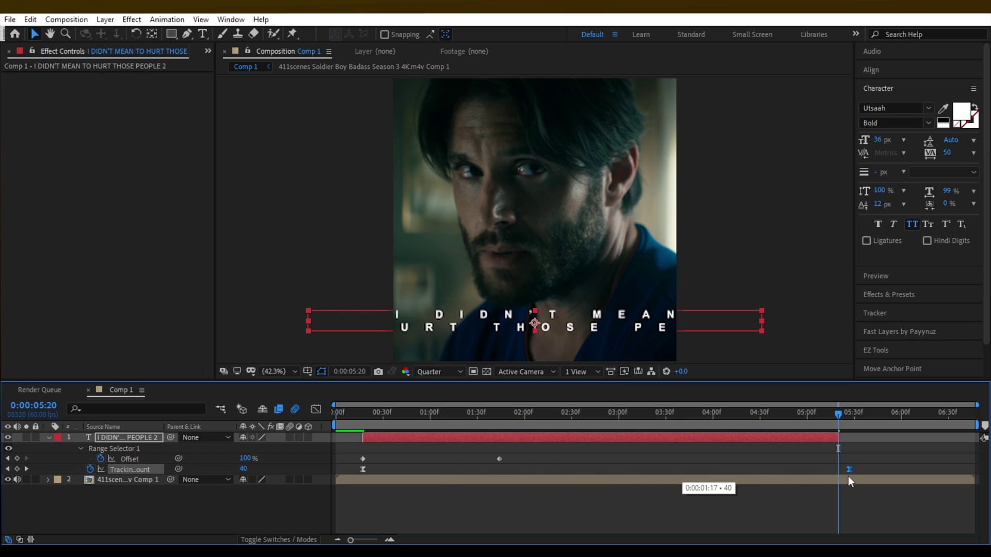
- Set the Tracking Amount to 5 at its end keyframe and play the composition from the start
click(27, 469)
click(243, 468)
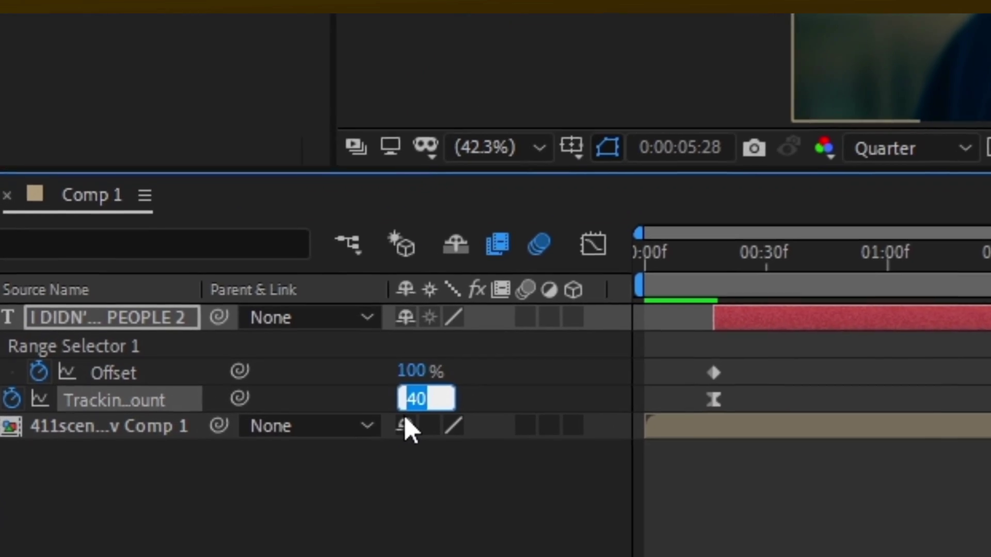
text(5)
click(382, 526)
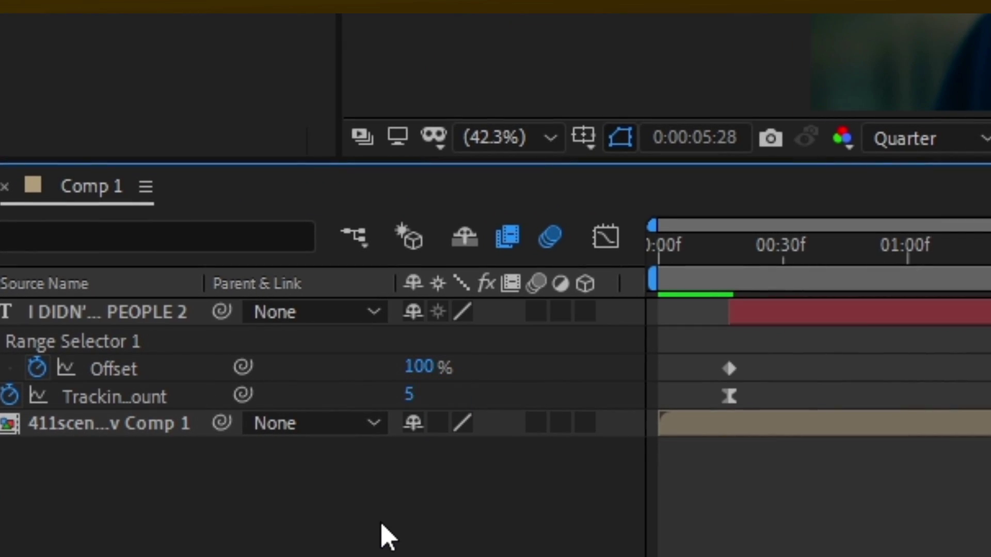
drag(909, 263, 580, 277)
key(space)
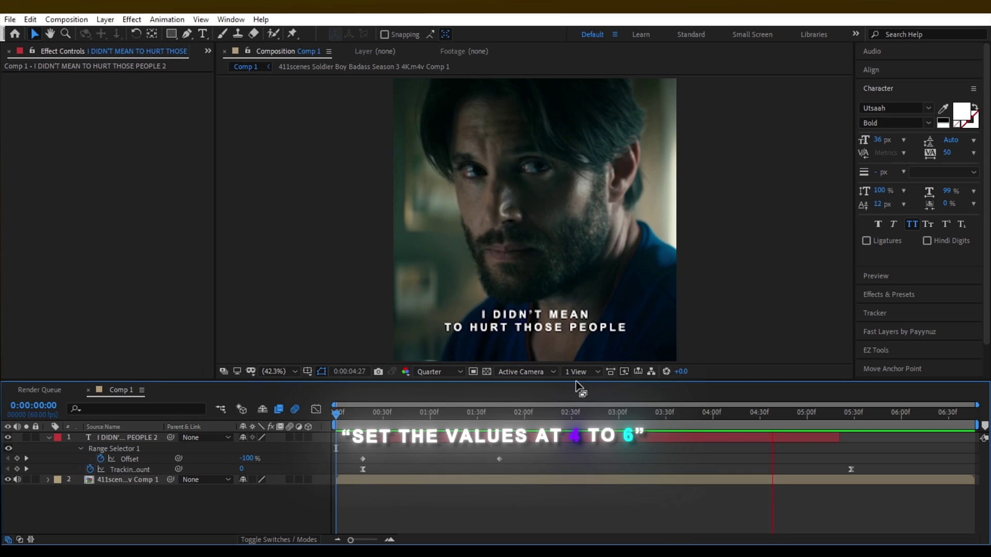
- Set the end keyframe's Tracking Amount to 4, preview the composition from the start and collapse the caption layer's properties
key(space)
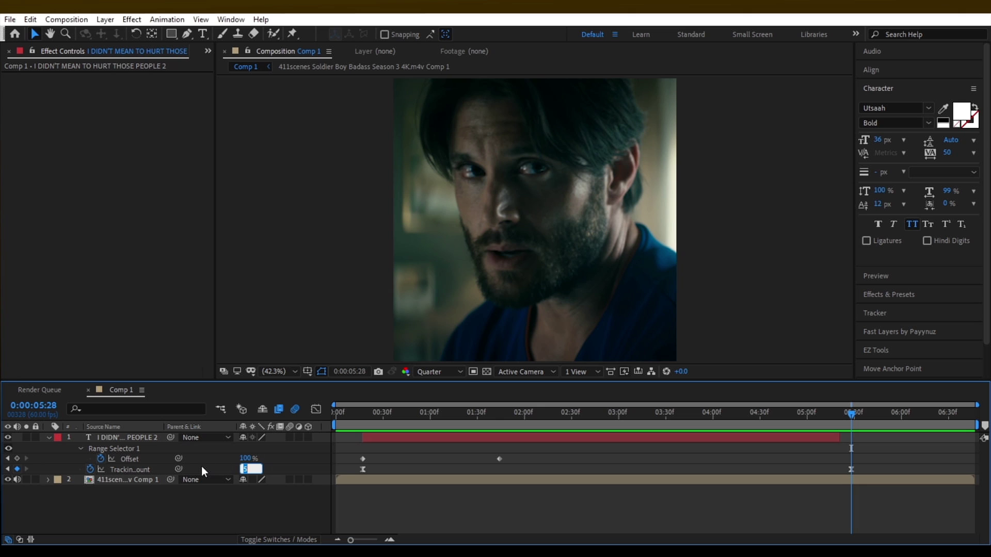
text(4)
drag(475, 419, 216, 431)
key(space)
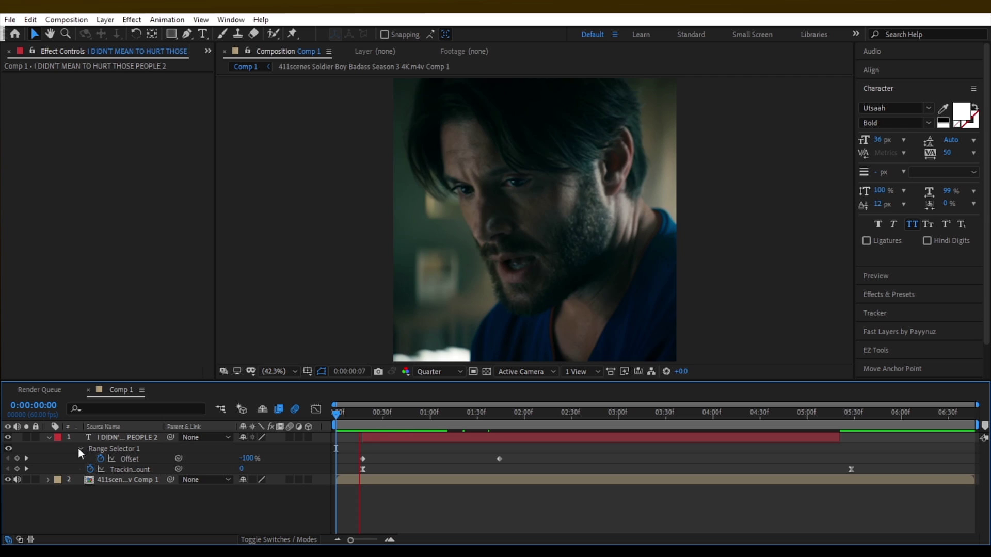
click(49, 436)
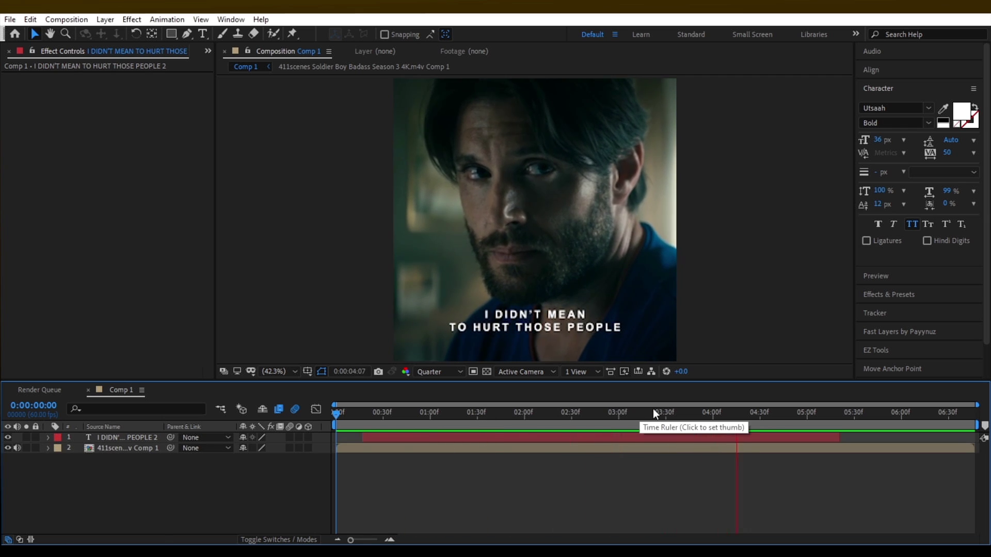
- Extend the caption layer's end to about 0:00:05:43 and move its end Tracking Amount keyframe to about 0:00:05:59
drag(809, 419, 711, 412)
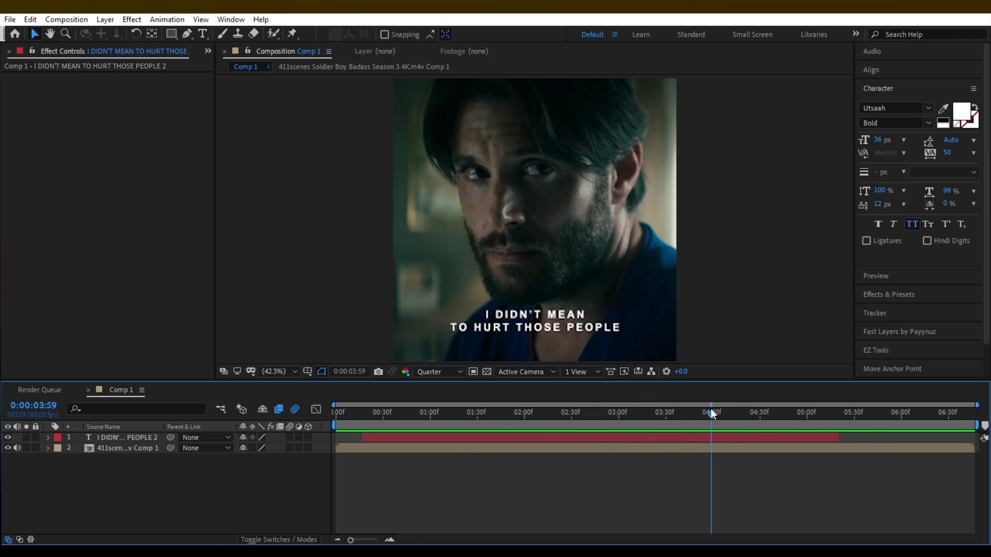
click(742, 437)
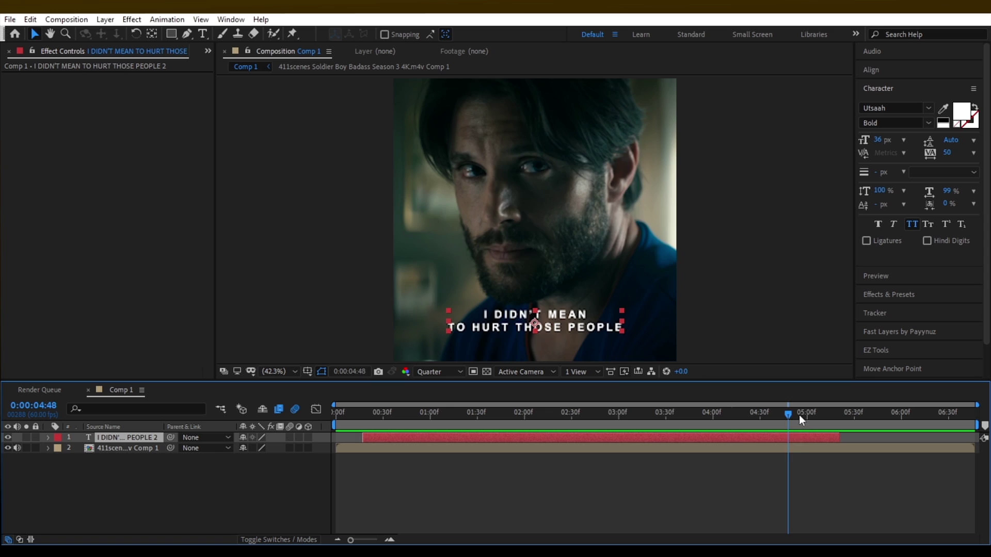
drag(799, 416, 873, 436)
key(u)
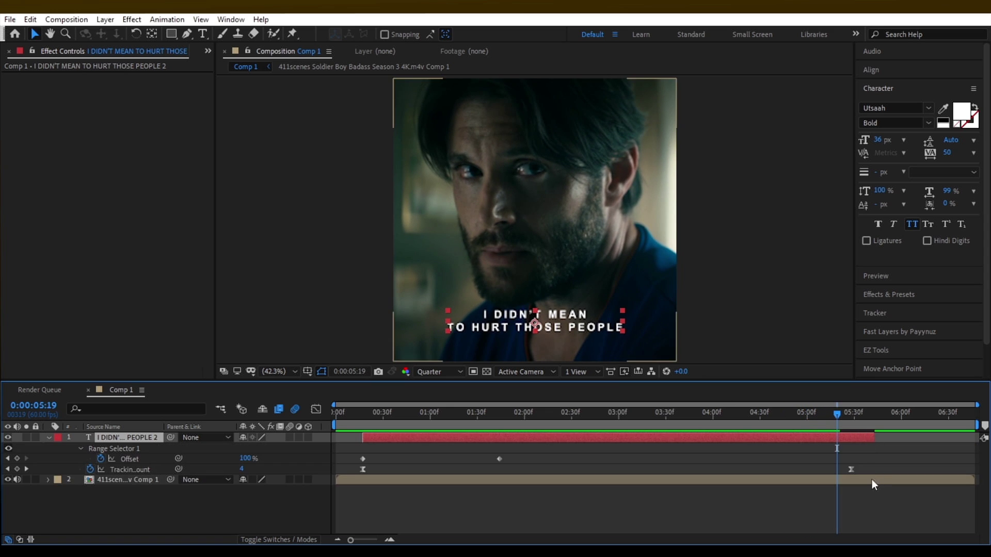
drag(850, 469, 898, 469)
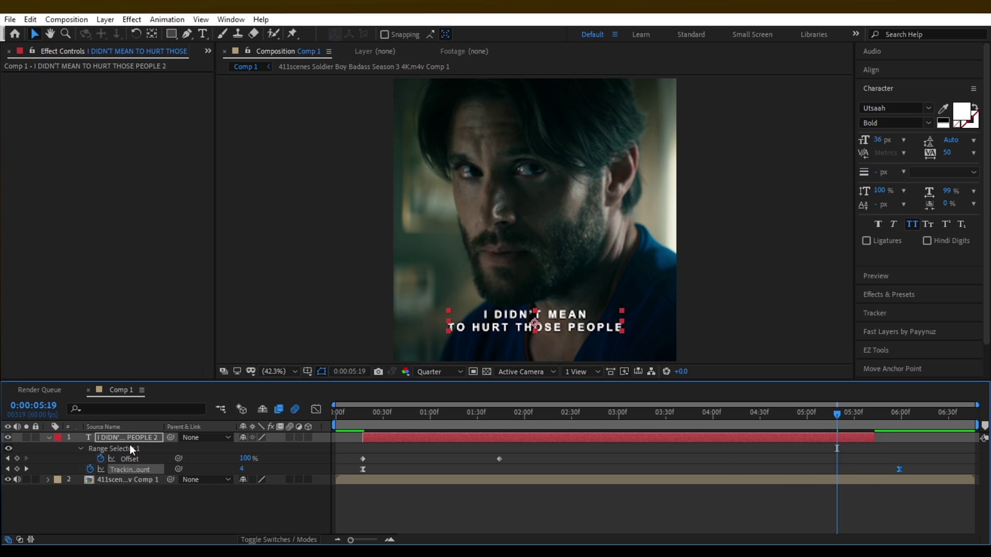
click(48, 437)
key(space)
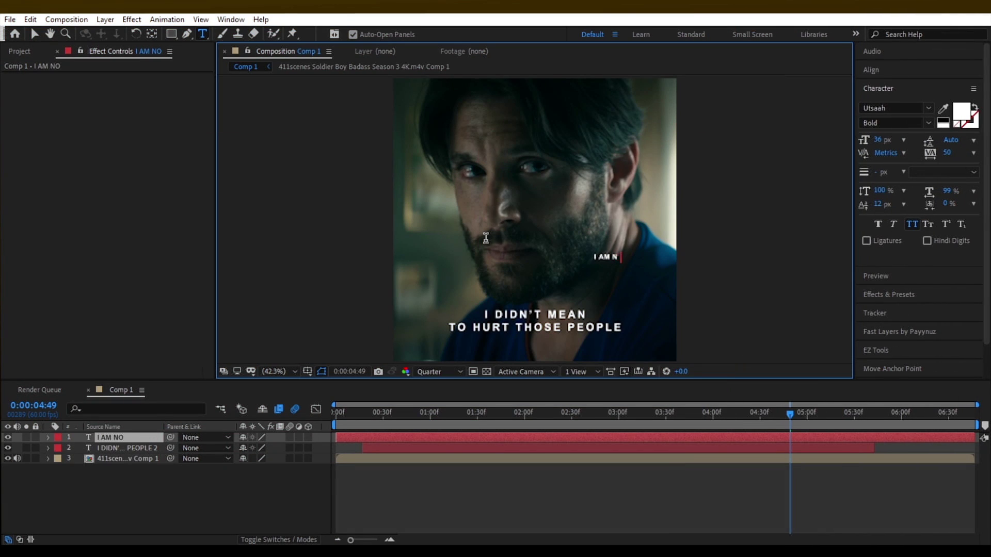
- Add a second caption reading "I AM NOT A BAD GUY" over the man's shoulder and centre its anchor point
text(BAD GUY)
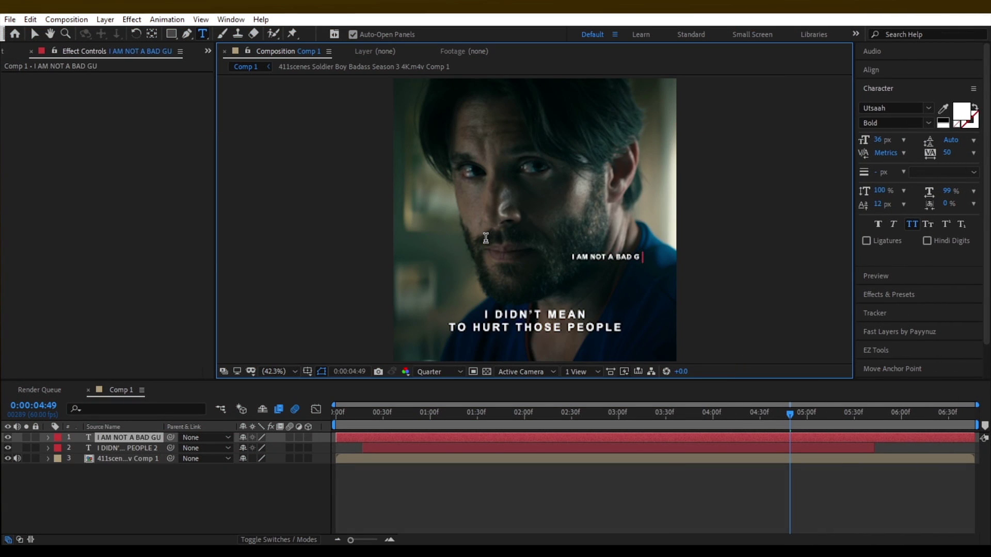
click(39, 34)
key(ctrl+alt+Home)
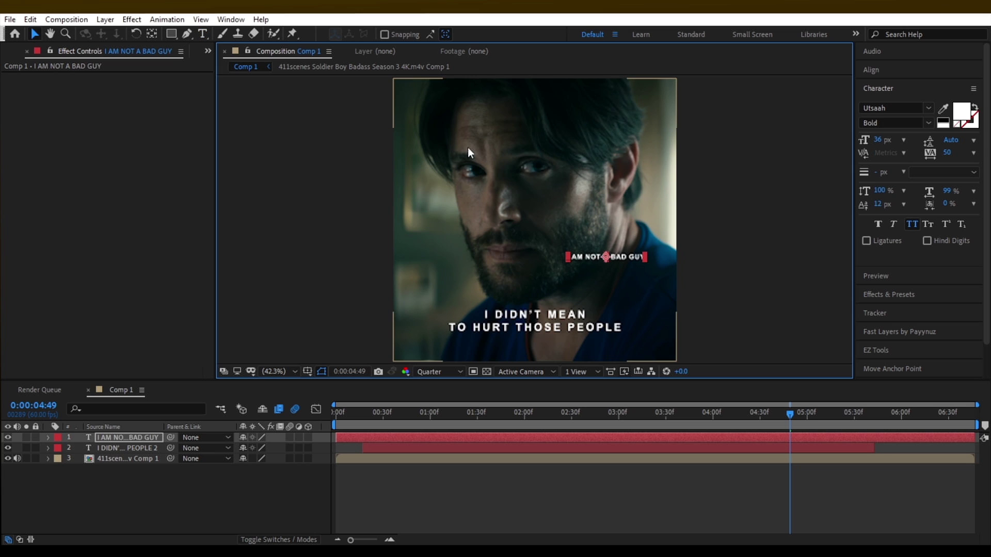
- Colour the word BAD in the second caption red (FF0000) and fit the composition back in the viewer
scroll(467, 147, up, 2)
triple_click(729, 306)
click(960, 110)
click(505, 213)
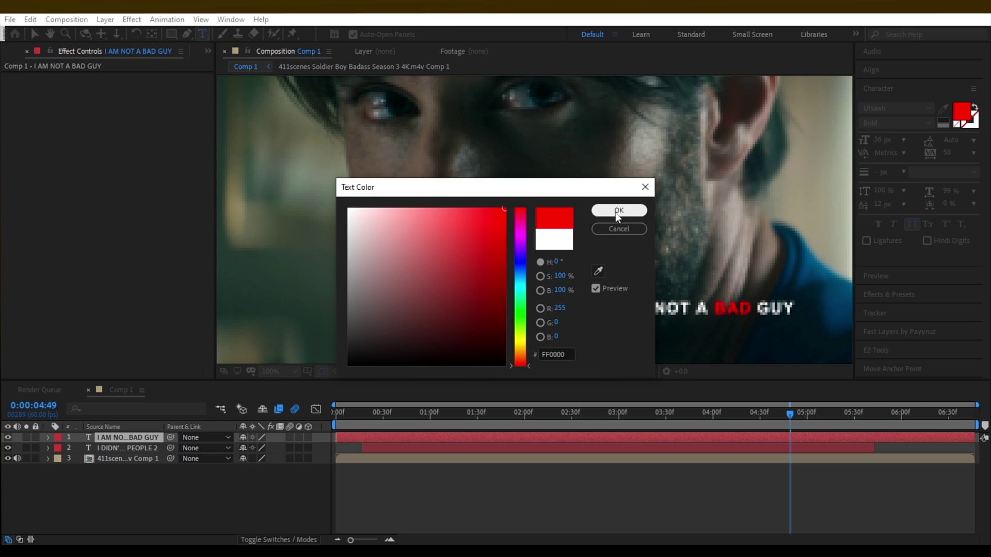
click(617, 212)
scroll(537, 268, down, 1)
click(281, 371)
click(279, 150)
- Colour the word HURT in the first caption cyan
click(562, 448)
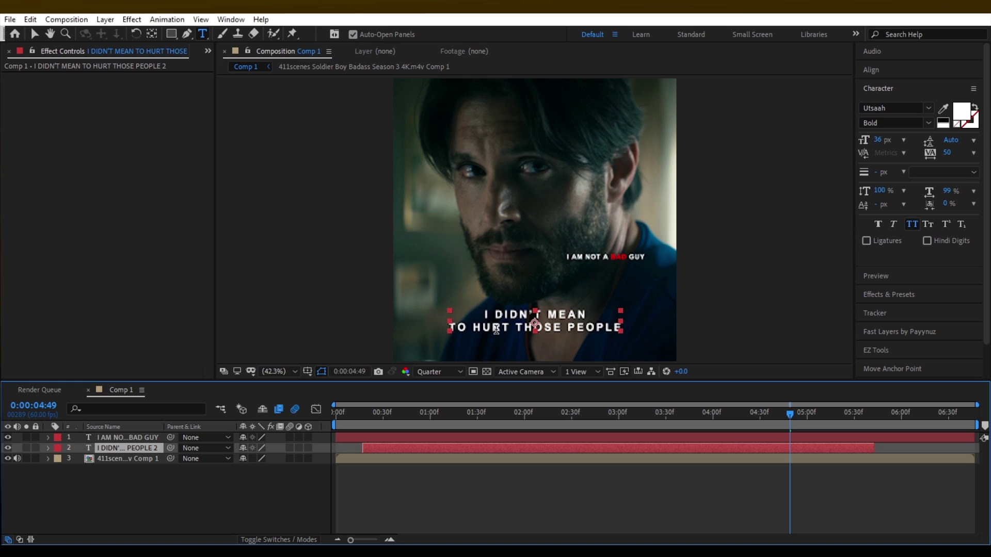
double_click(494, 328)
click(960, 110)
click(520, 287)
click(618, 210)
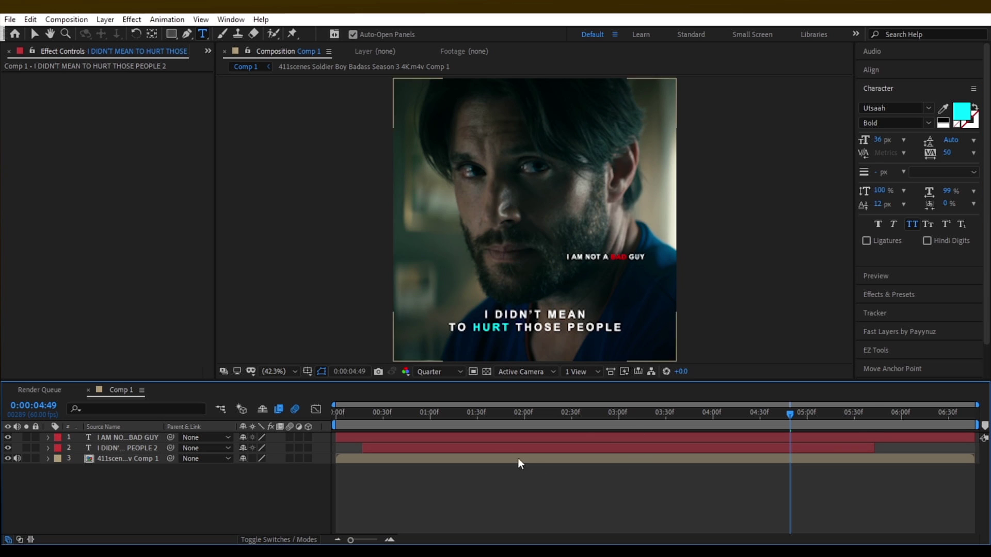
- Split the second caption layer at 0:00:04:55 and delete the part before it
drag(874, 415, 797, 416)
click(821, 437)
key(space)
- Apply the Slow Fade On preset to the second caption layer at 0:00:04:55 and reveal its keyframes
key(space)
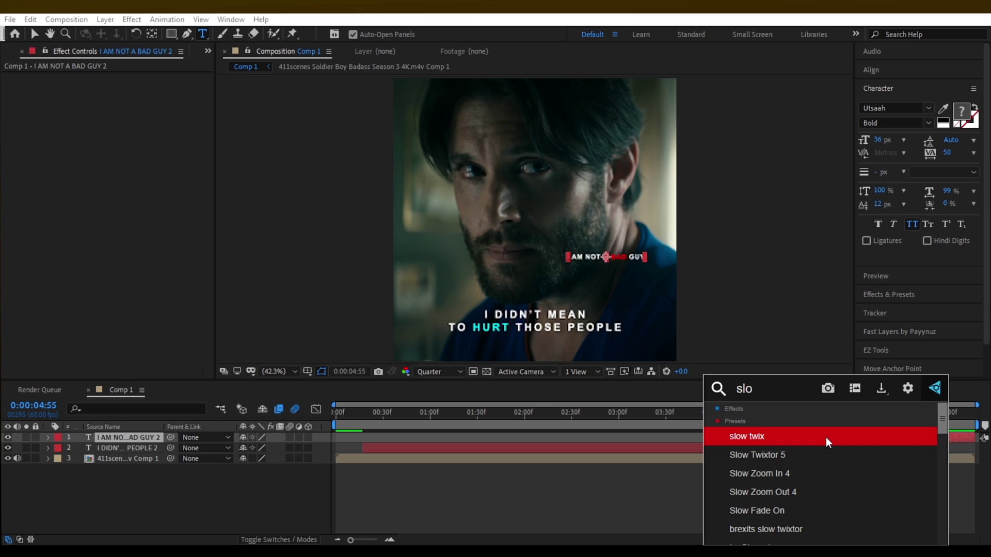
click(822, 494)
key(u)
- Retime the second caption's Offset keyframes to about 0:00:04:57 and 0:00:06:14, checking the fade by playback
key(space)
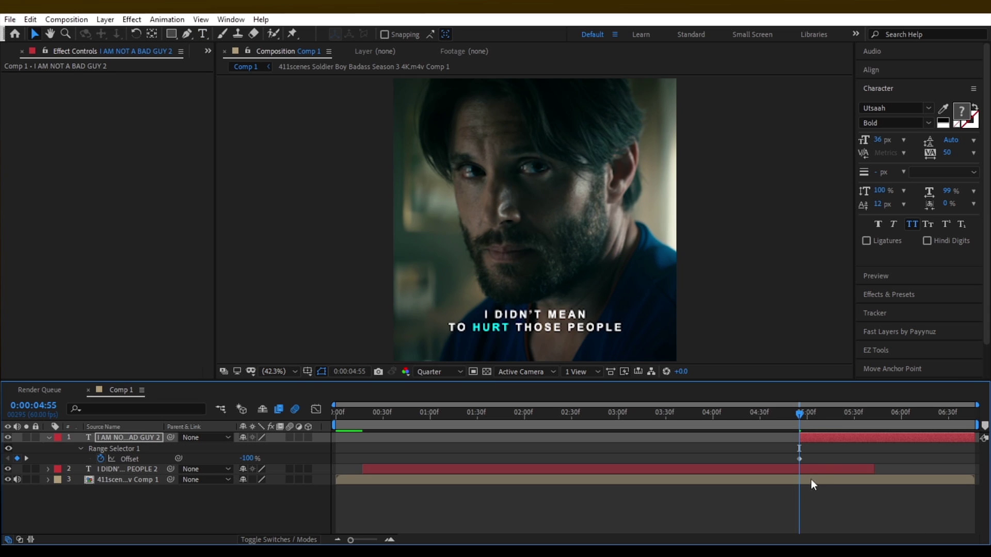
key(space)
click(129, 448)
click(147, 459)
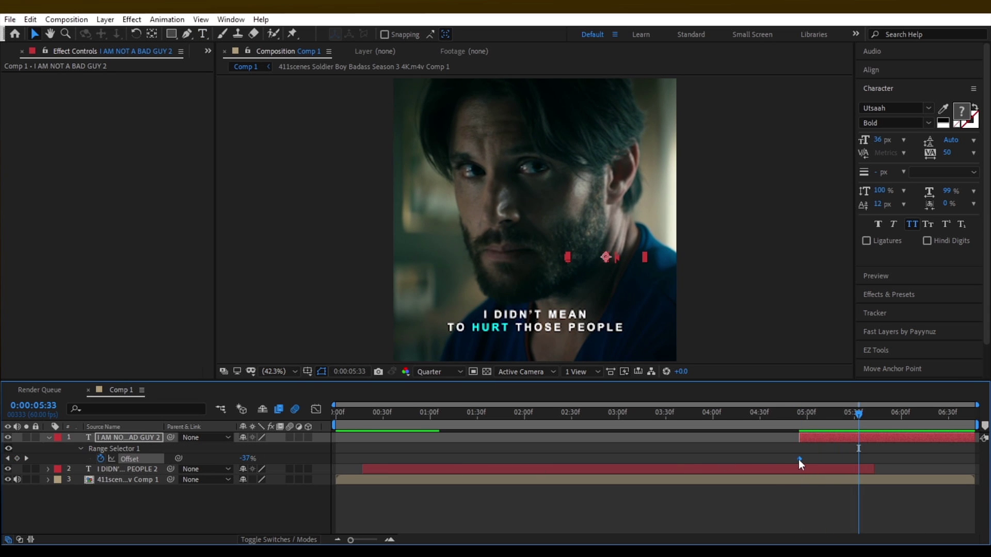
drag(798, 459, 770, 453)
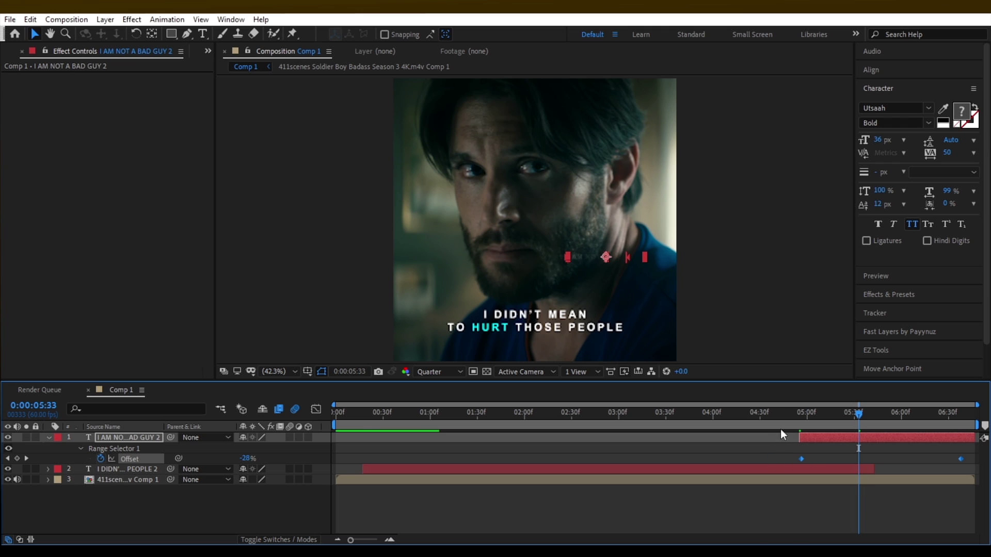
key(space)
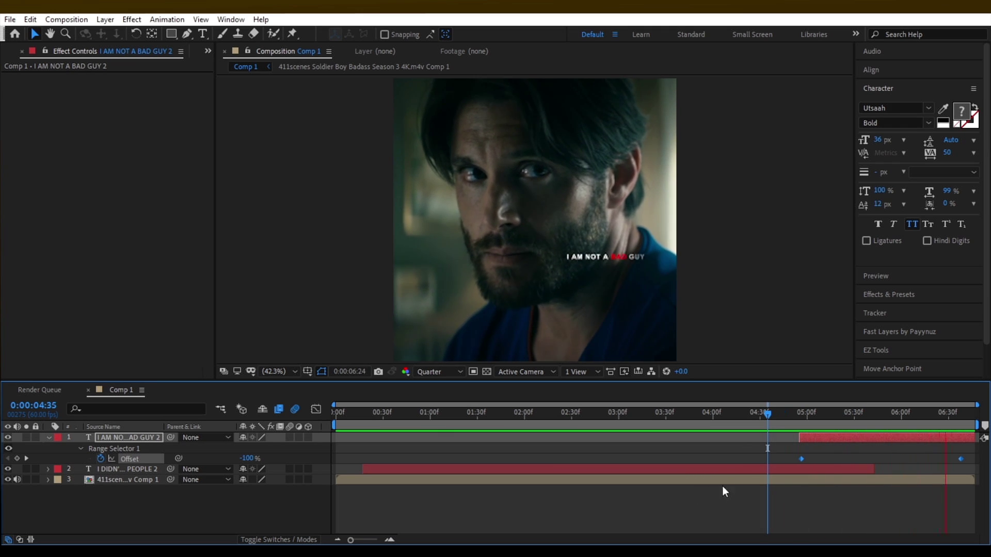
drag(960, 459, 923, 459)
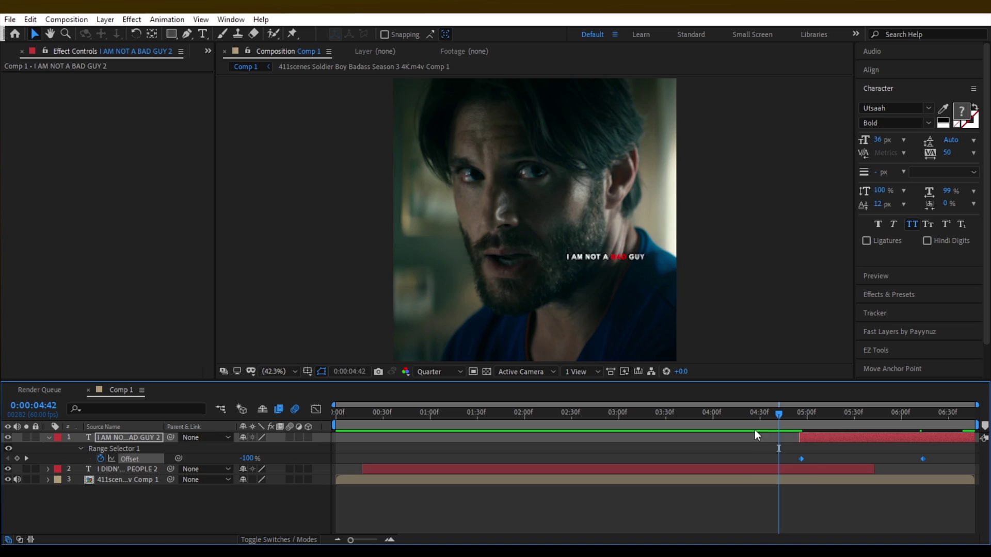
click(811, 417)
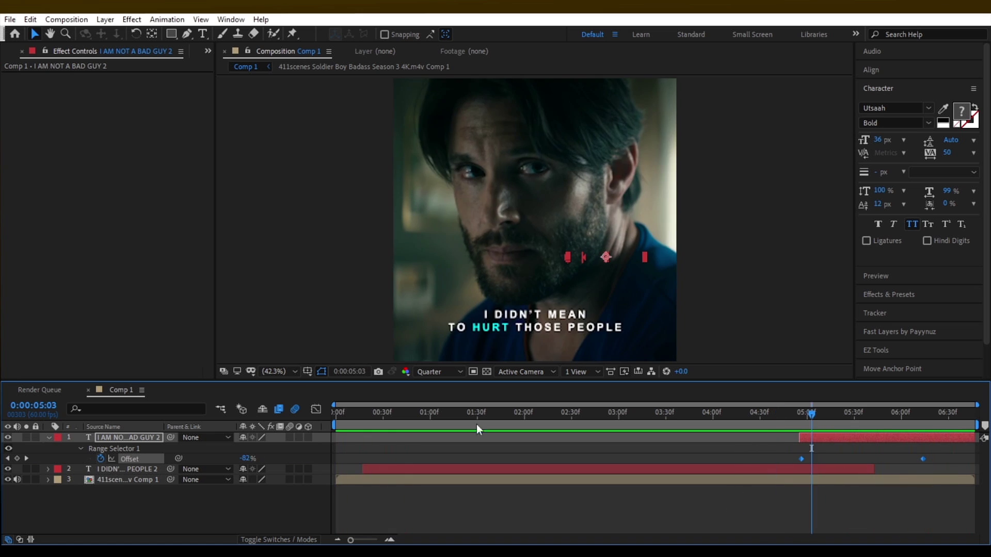
- Apply the Increase Tracking preset to the second caption layer at 0:00:04:55 and reveal its keyframes
click(50, 437)
key(i)
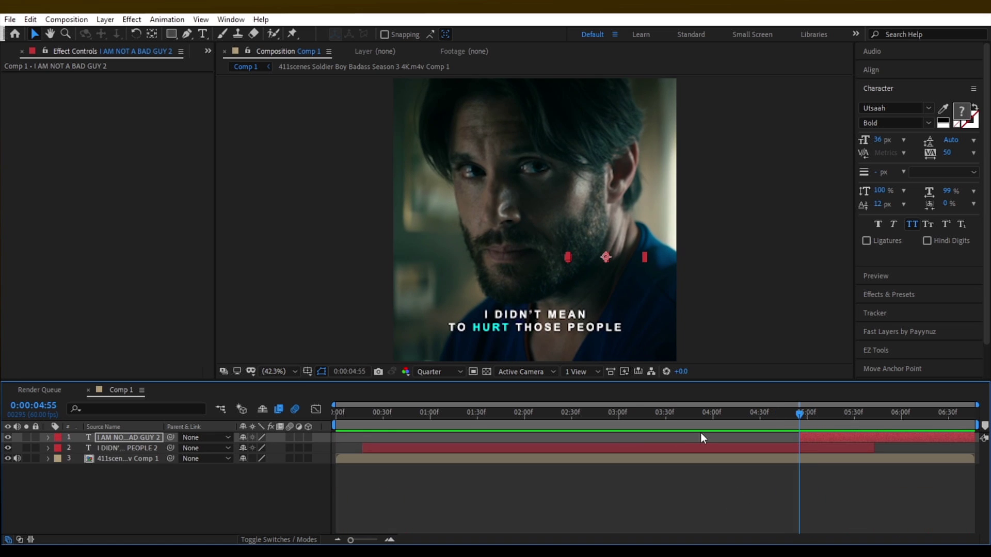
key(ctrl+space)
text(incre)
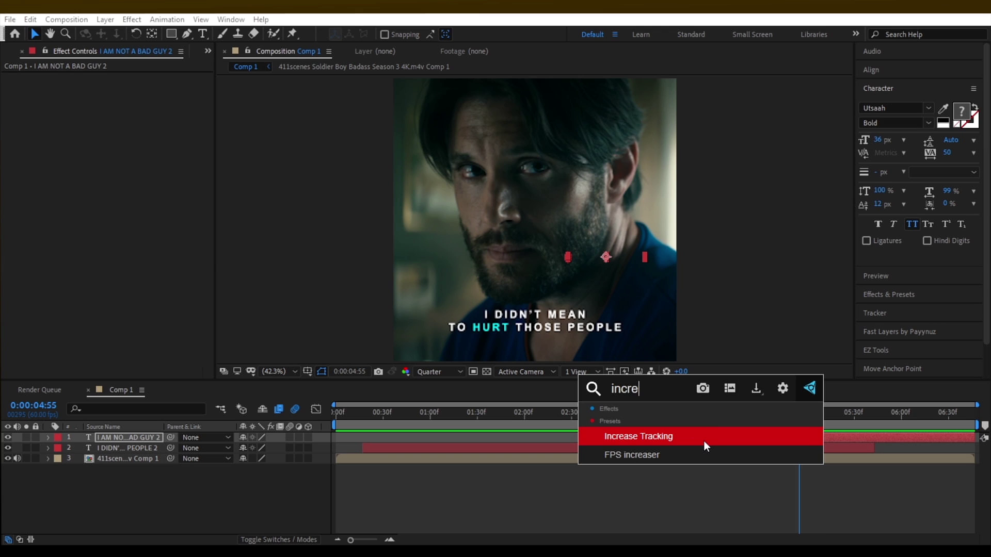
click(704, 442)
key(u)
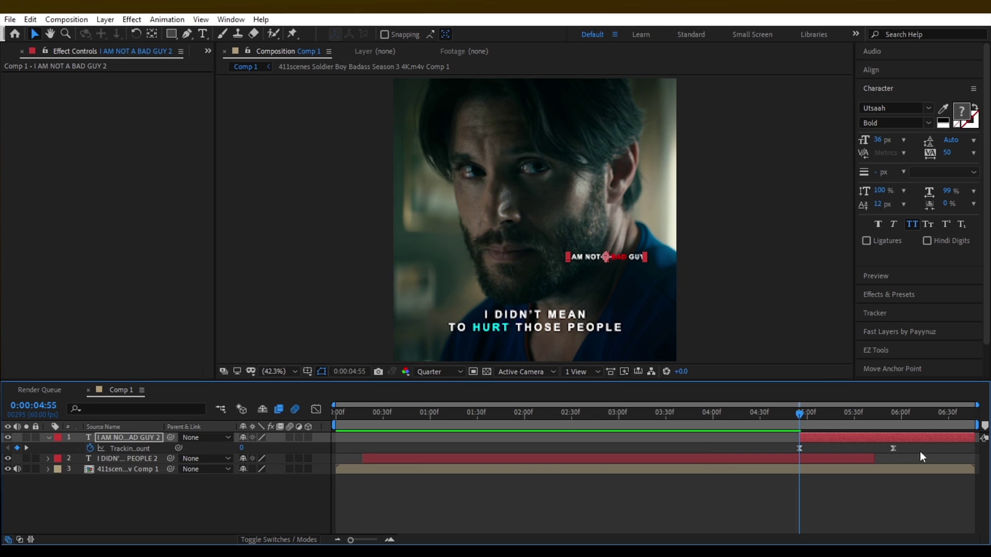
- Move the second caption's last tracking keyframe to 0:00:06:50, set its Tracking Amount to 4, and check the animation by playback
drag(893, 450, 979, 449)
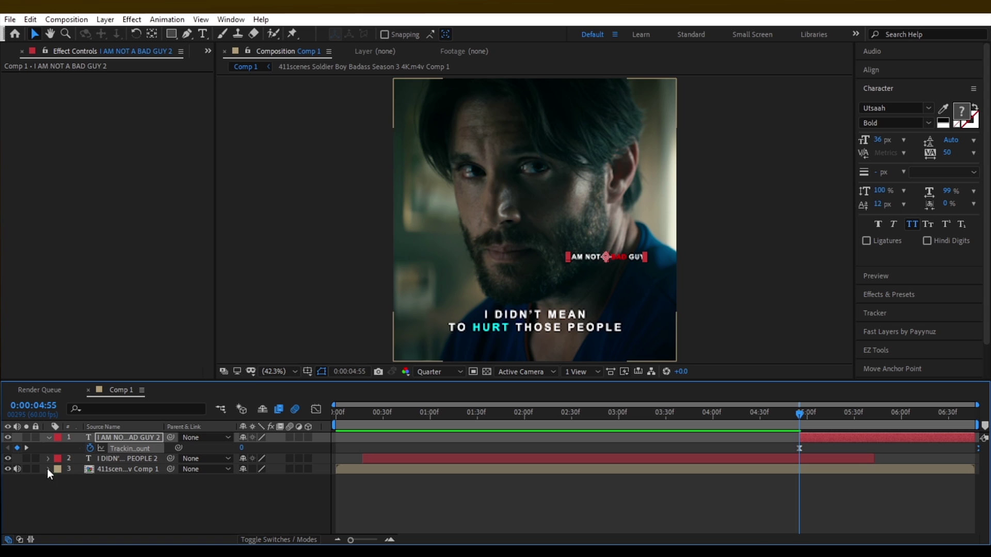
click(27, 447)
click(246, 447)
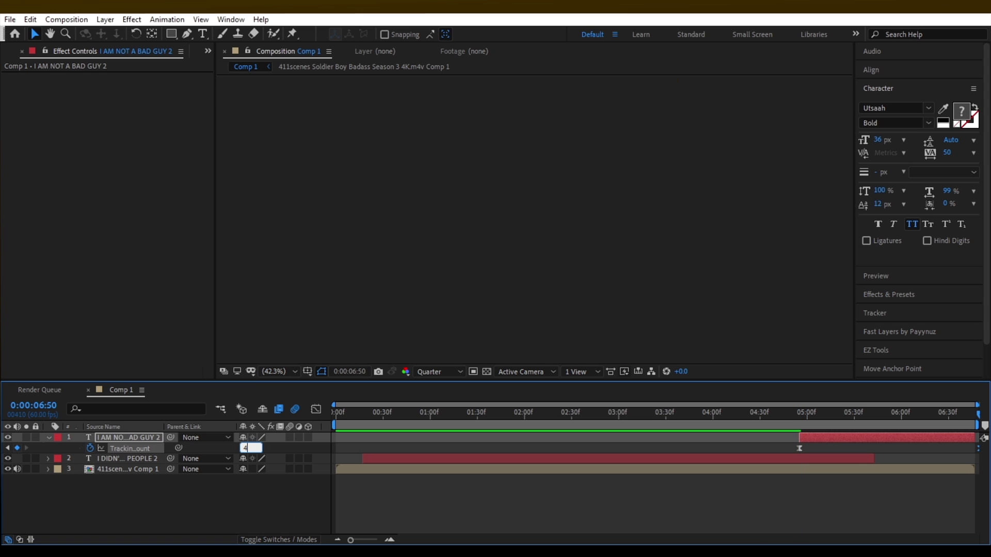
click(253, 499)
click(638, 415)
key(space)
click(48, 436)
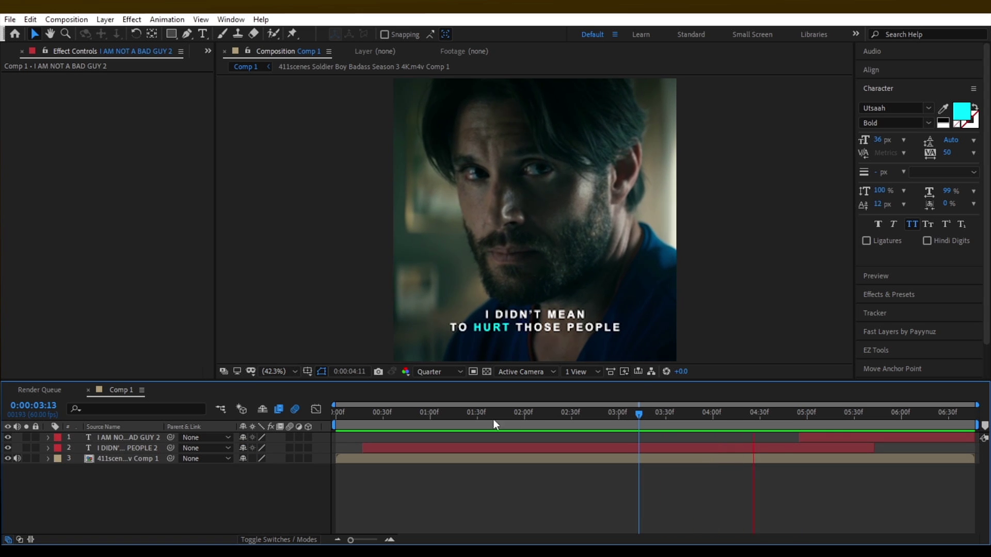
- Apply the Slow Fade On preset again to the second caption layer at 0:00:04:55, reveal its keyframes and preview the fade
click(783, 429)
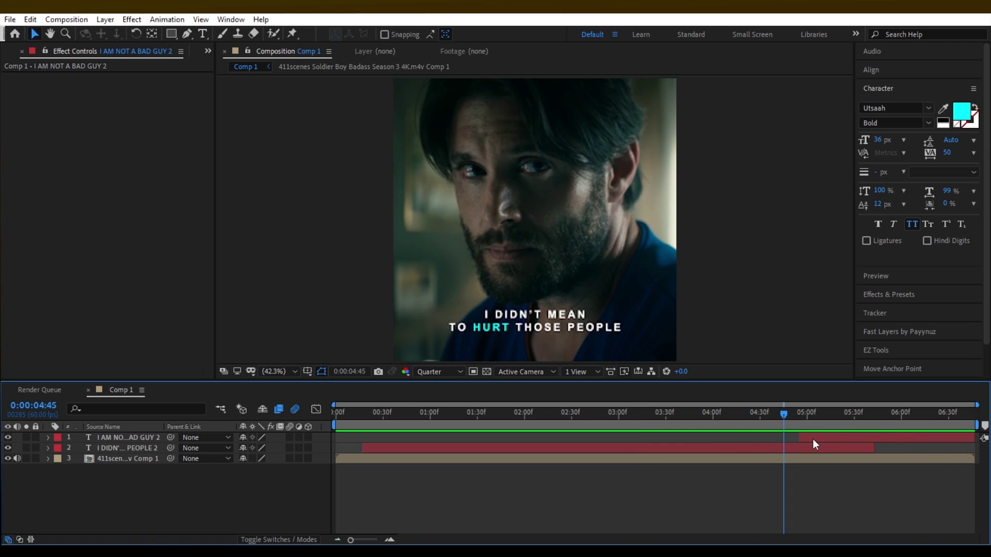
click(813, 440)
key(i)
key(ctrl+space)
text(sl)
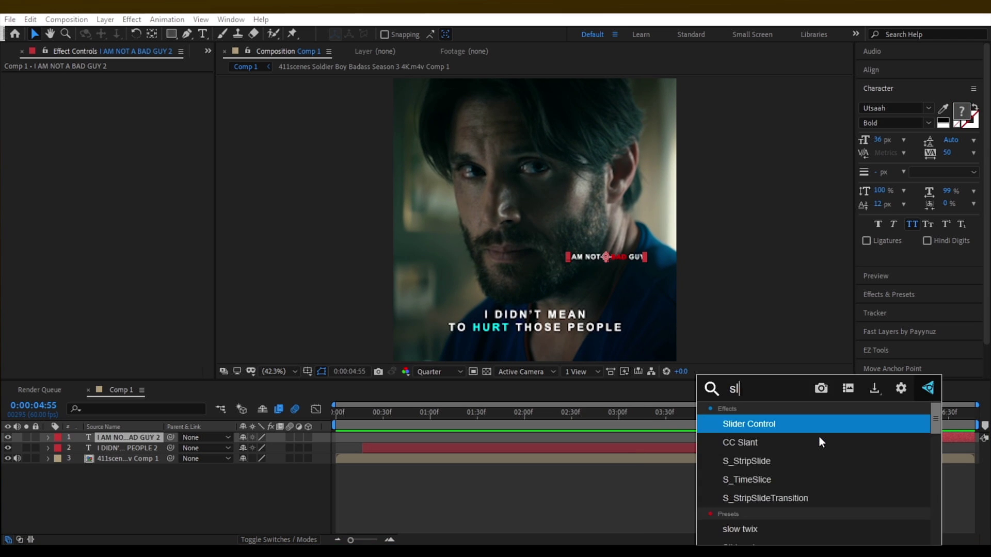
text(ow)
key(Return)
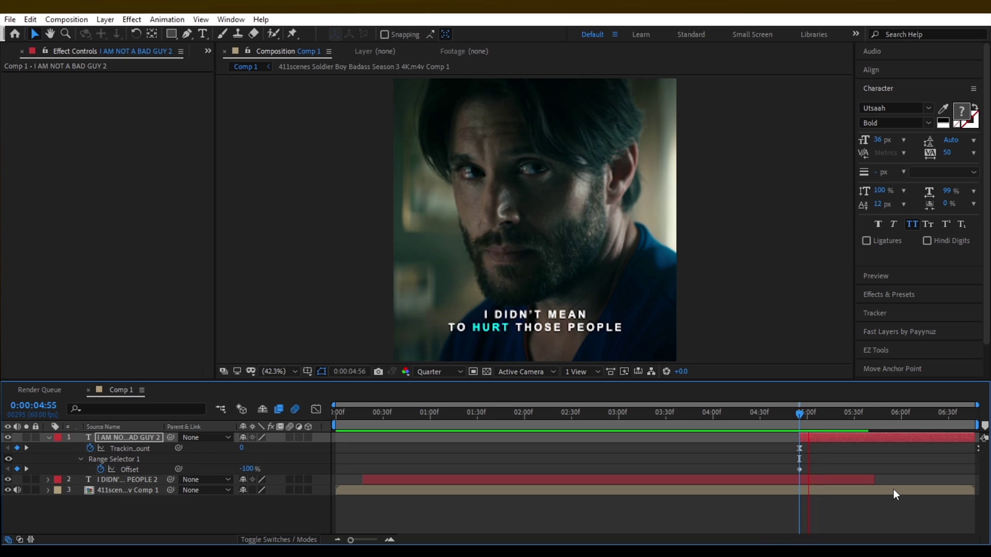
key(space)
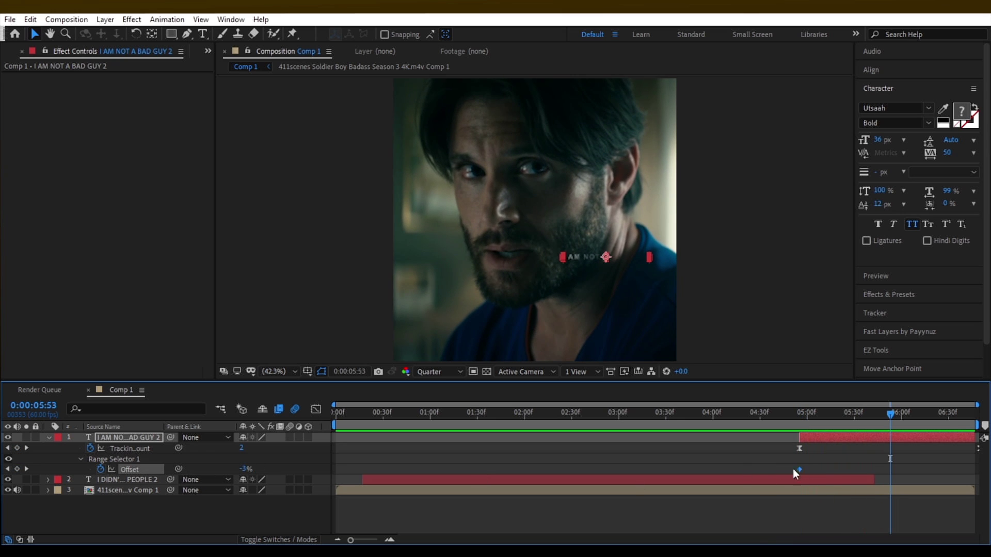
drag(793, 469, 580, 479)
drag(489, 474, 491, 476)
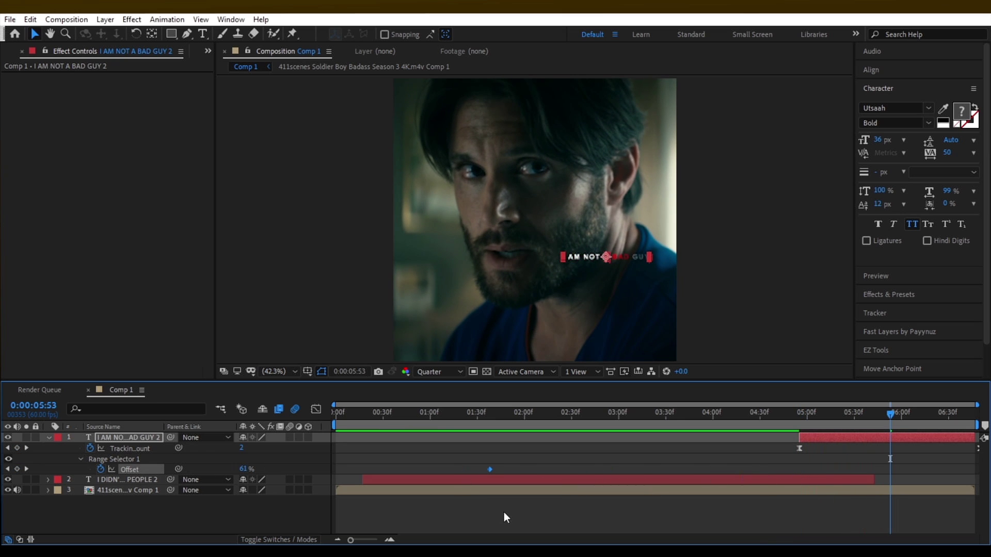
key(ctrl+z)
- Retime the second caption's Offset keyframes to about 0:00:04:57 and 0:00:06:16, checking the fade by playback
drag(799, 468, 666, 469)
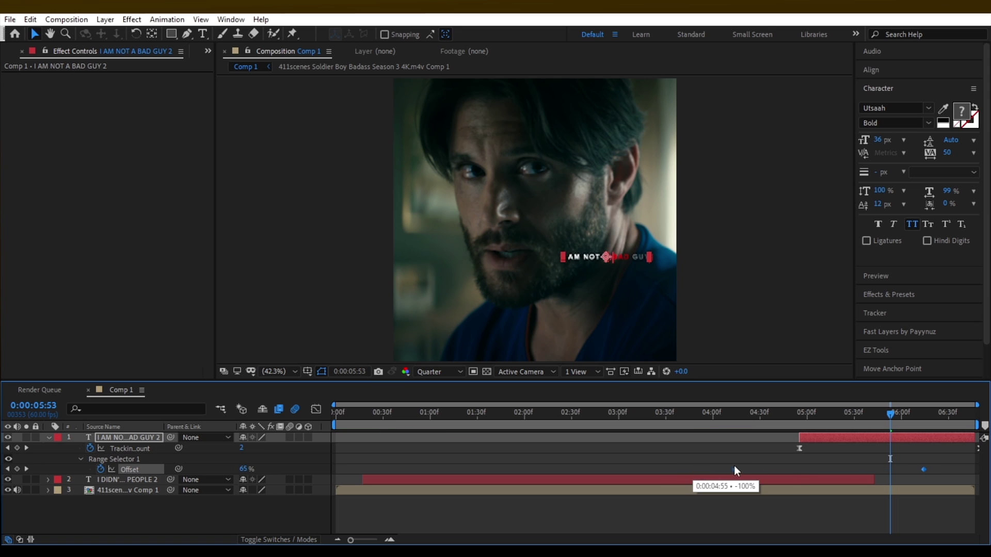
drag(734, 465, 801, 470)
click(787, 414)
key(space)
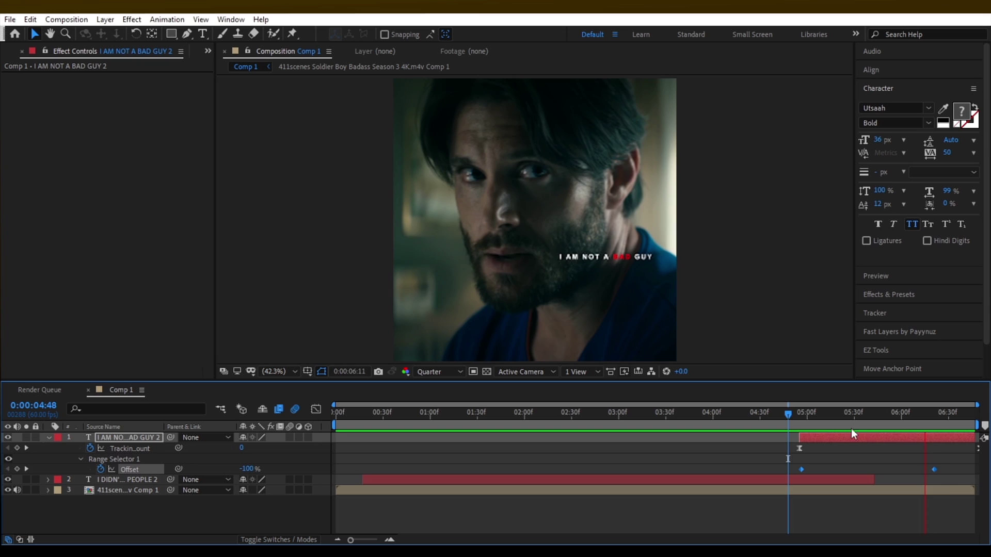
click(763, 420)
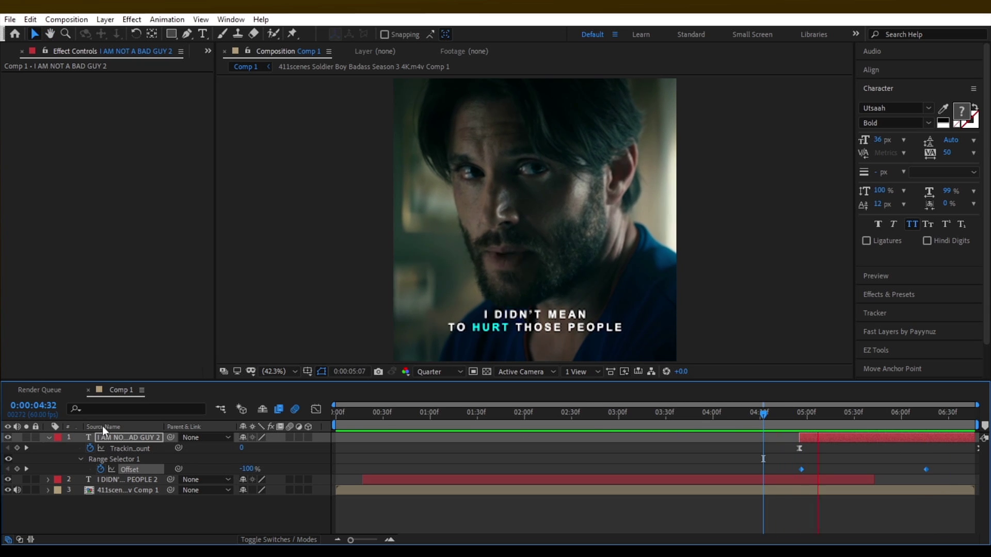
drag(769, 414, 673, 416)
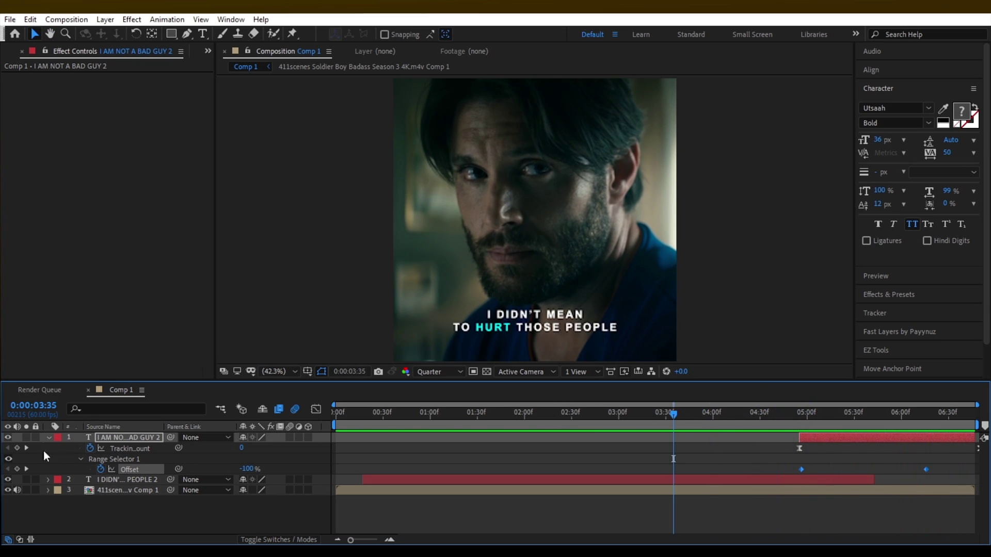
- Apply the Fade Out Slow preset to the first caption layer at 0:00:04:38 and reveal its keyframes
key(u)
drag(742, 411, 773, 441)
click(769, 445)
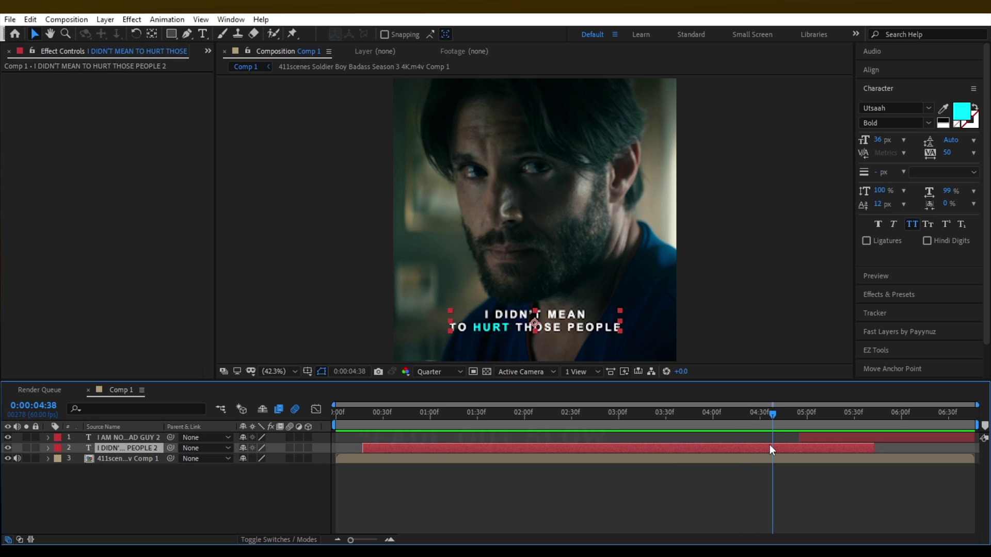
key(ctrl+space)
text(f)
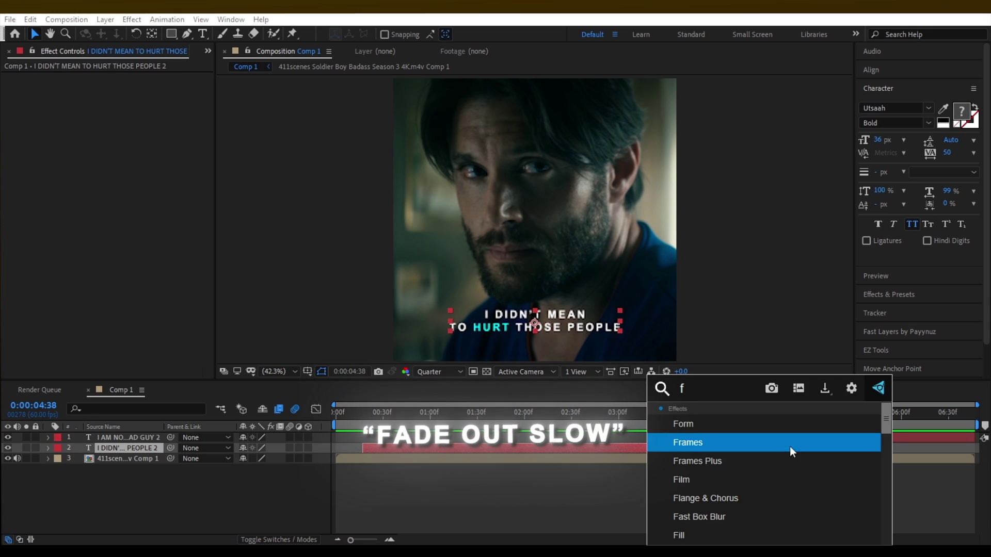
text(ade ou)
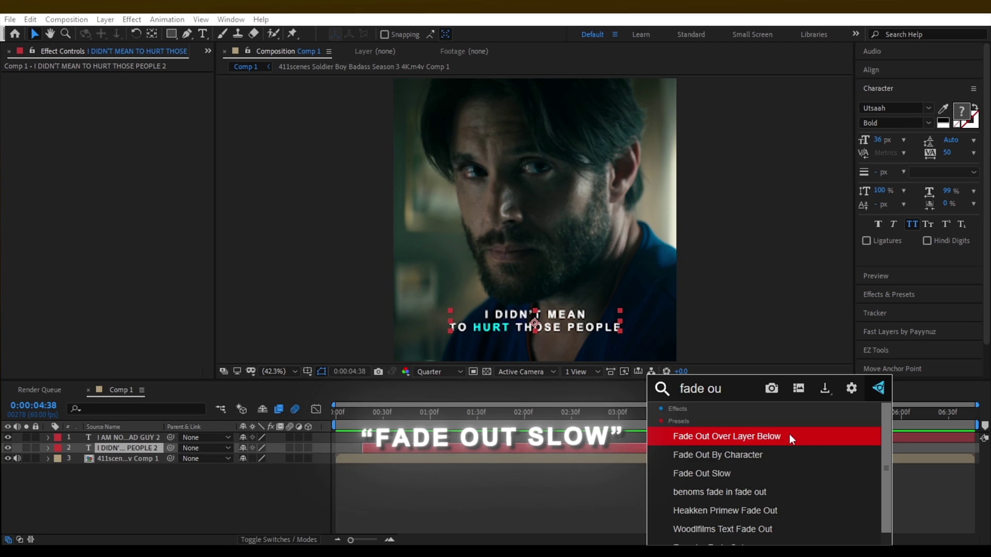
click(789, 436)
key(u)
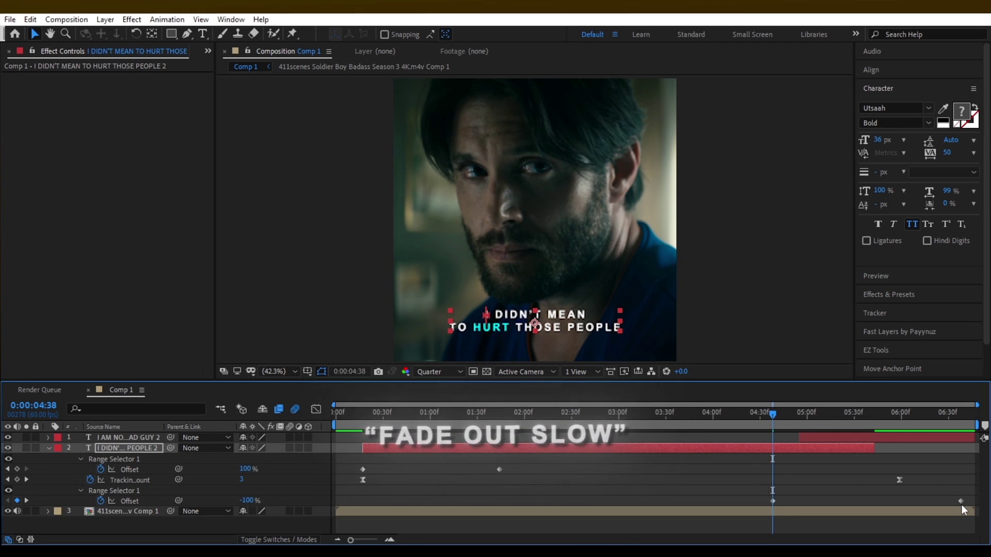
- Retime the first caption's fade-out Offset keyframes to about 0:00:04:55 and 0:00:05:52, checking the fade by playback
key(o)
drag(960, 501, 893, 509)
click(753, 419)
key(space)
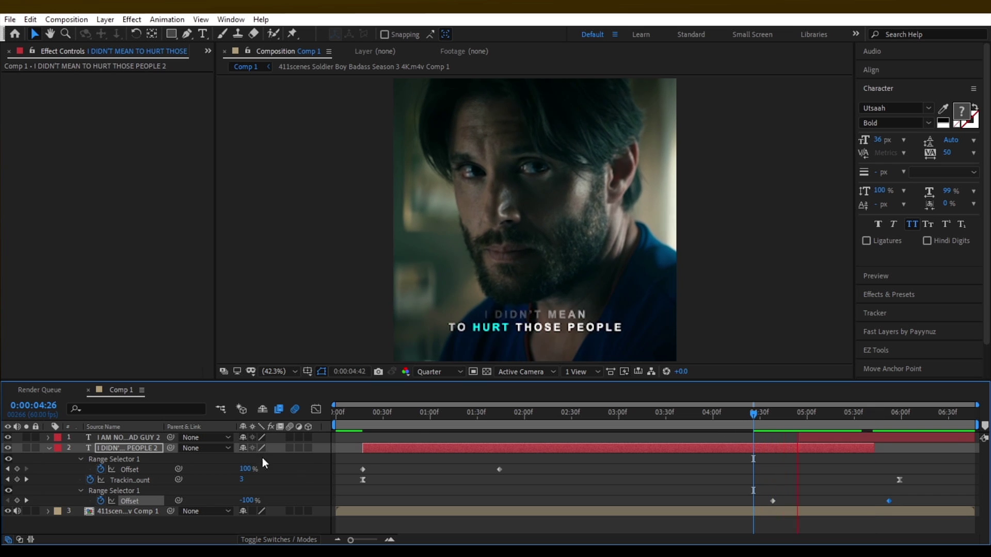
drag(795, 423, 785, 420)
drag(773, 501, 796, 500)
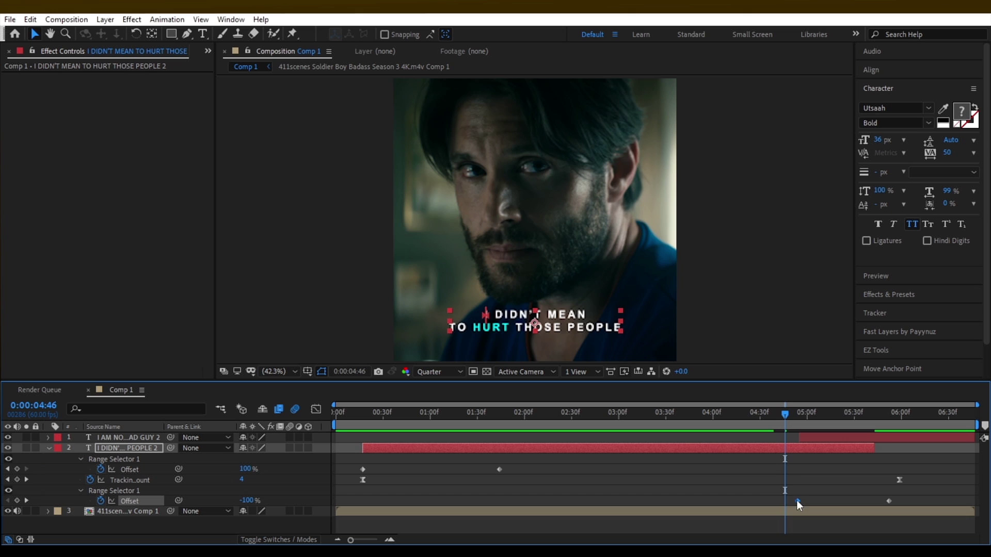
- Shift the second caption layer earlier so it starts at about 0:00:04:46, and check the overlap by playback
click(792, 421)
drag(812, 437, 798, 436)
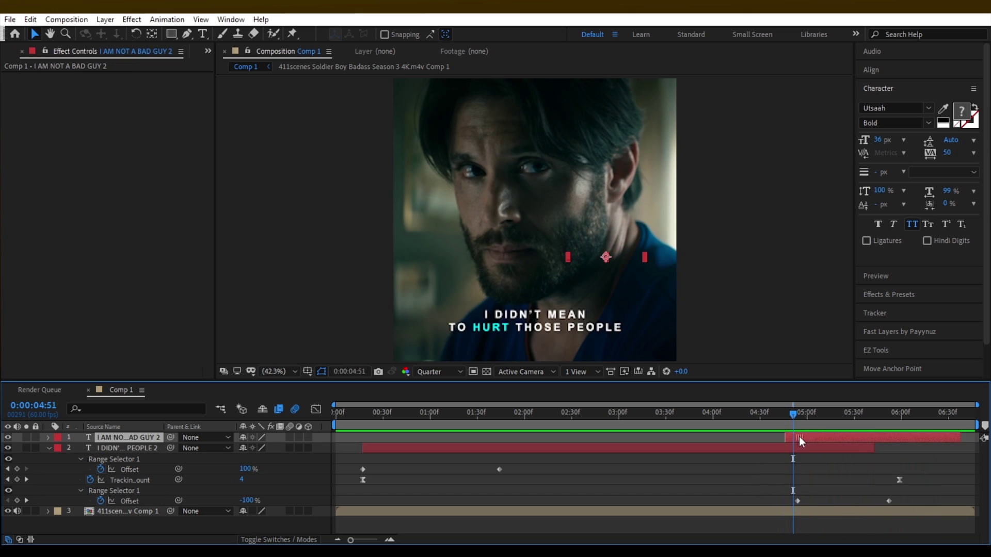
click(766, 419)
key(space)
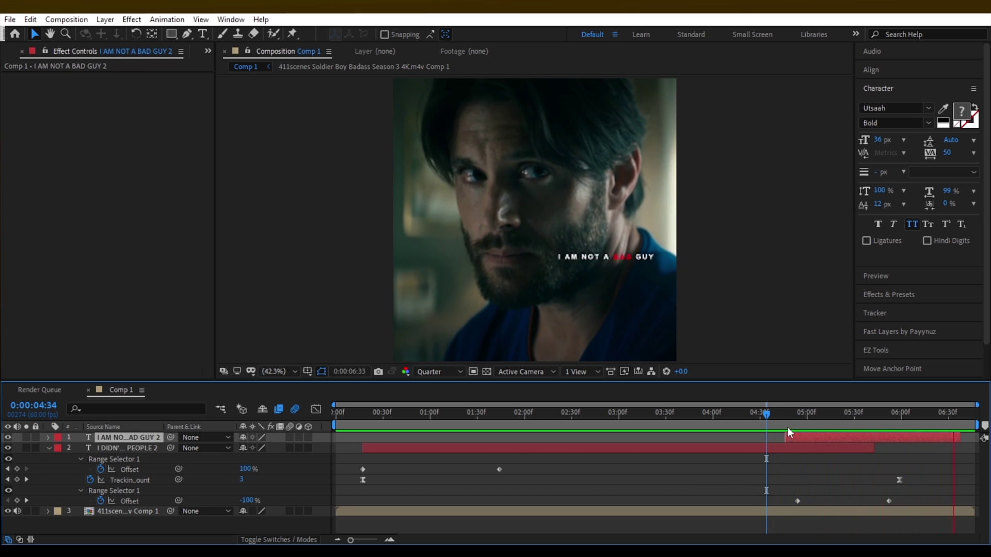
click(778, 413)
- Start the first caption's fade-out at 0:00:05:17 and lengthen its layer and tracking animation to about 0:00:06:13 and 0:00:06:23
drag(779, 415, 833, 420)
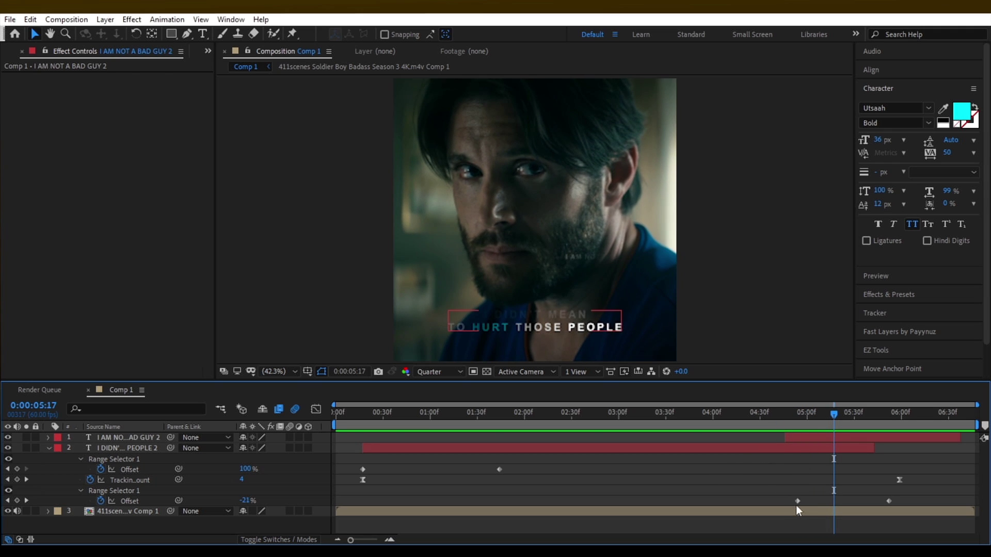
drag(797, 501, 835, 499)
drag(899, 480, 936, 480)
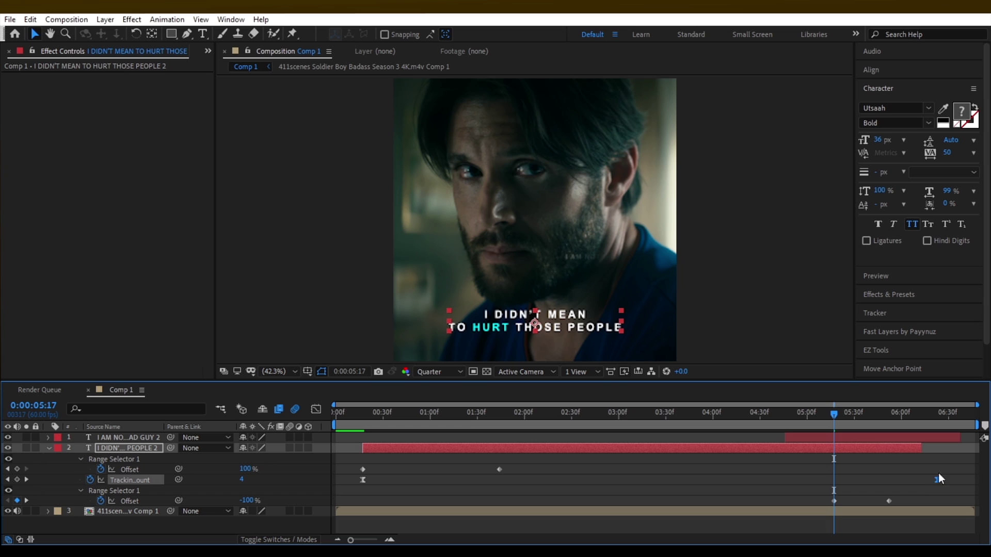
- Move the first caption's last fade-out Offset keyframe to about 0:00:06:11 and check the result by playback
click(892, 502)
drag(888, 500, 921, 497)
click(758, 413)
key(space)
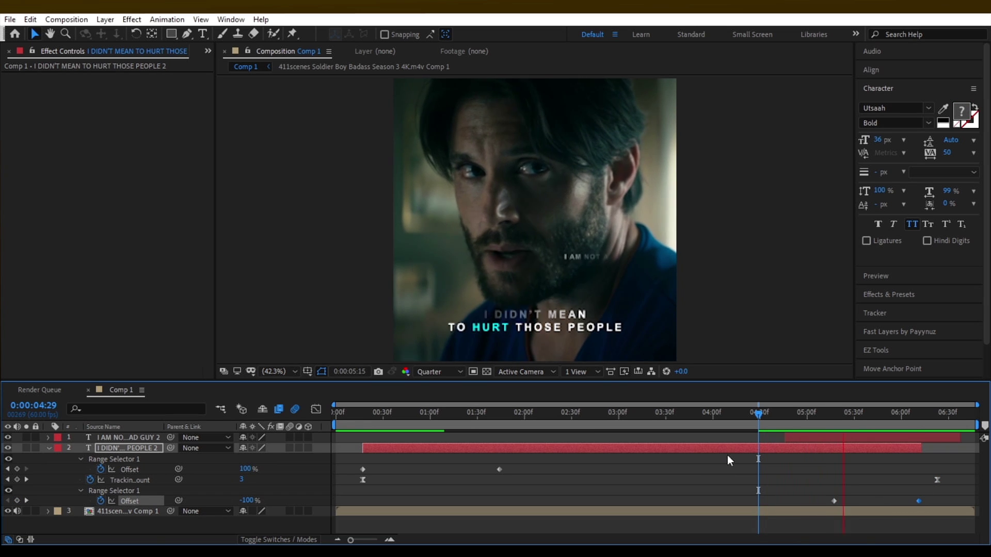
click(799, 413)
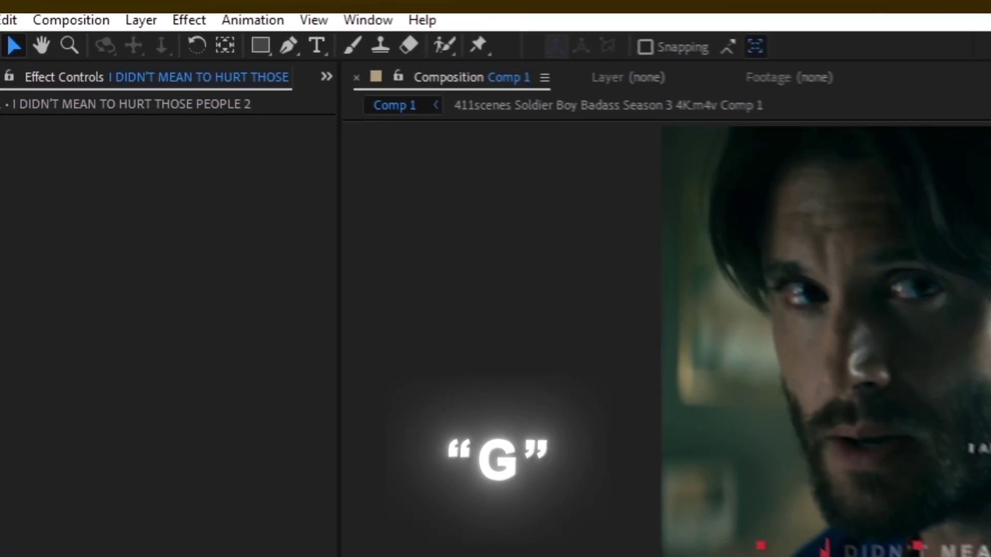
- Draw a curved, unfilled 5 px white line with the Pen tool from the word MEAN up to the second caption, and refine its curve
click(290, 49)
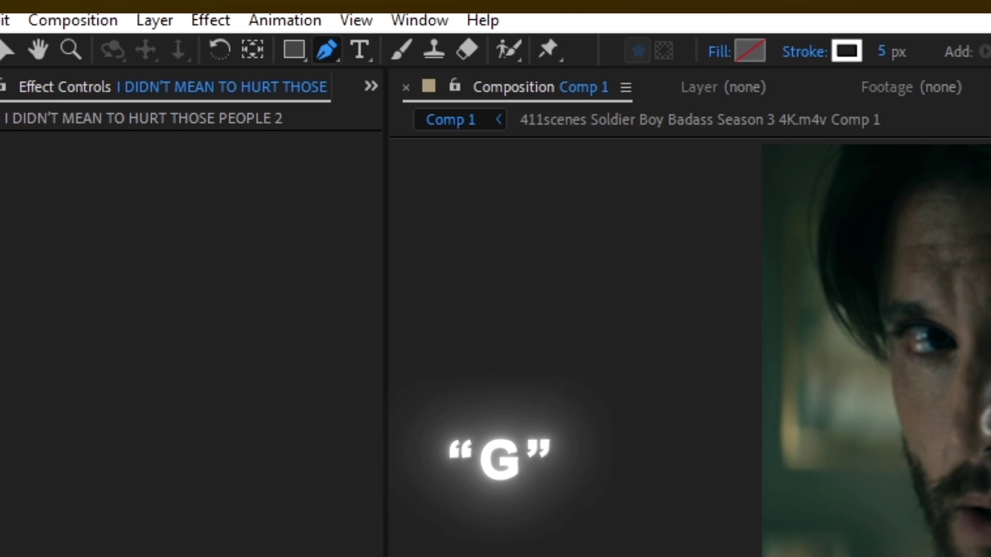
click(591, 328)
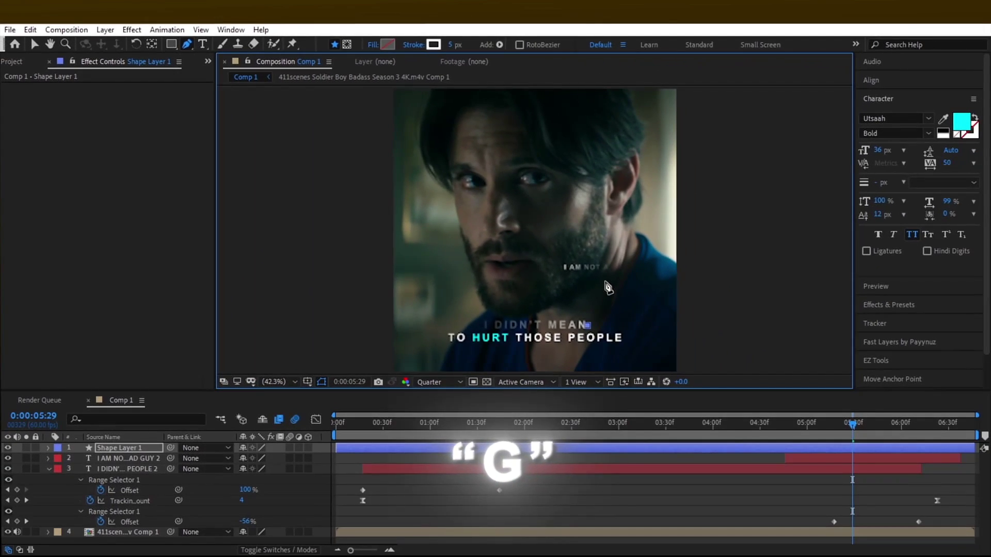
click(609, 295)
click(597, 274)
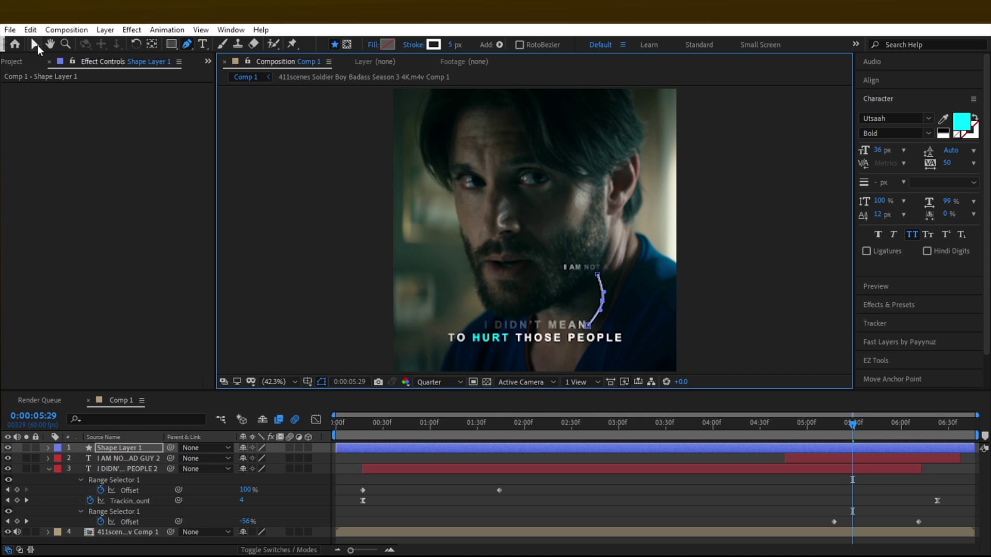
click(34, 44)
scroll(608, 274, up, 1)
mouse_move(608, 283)
mouse_down()
mouse_move(624, 291)
mouse_move(616, 291)
mouse_up()
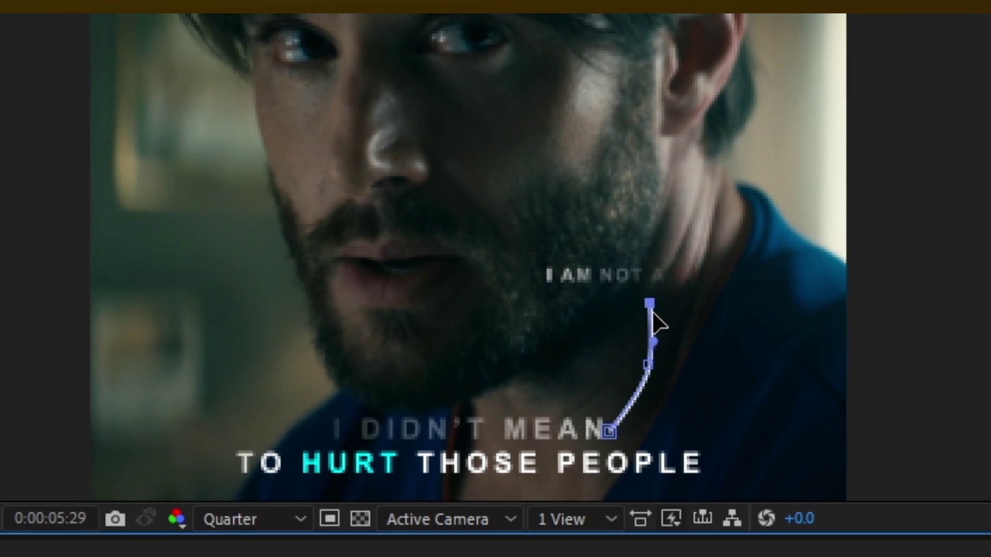
- Split the curved line's shape layer at 0:00:05:29, delete the part before it, and collapse the first caption's properties
key(ctrl+shift+d)
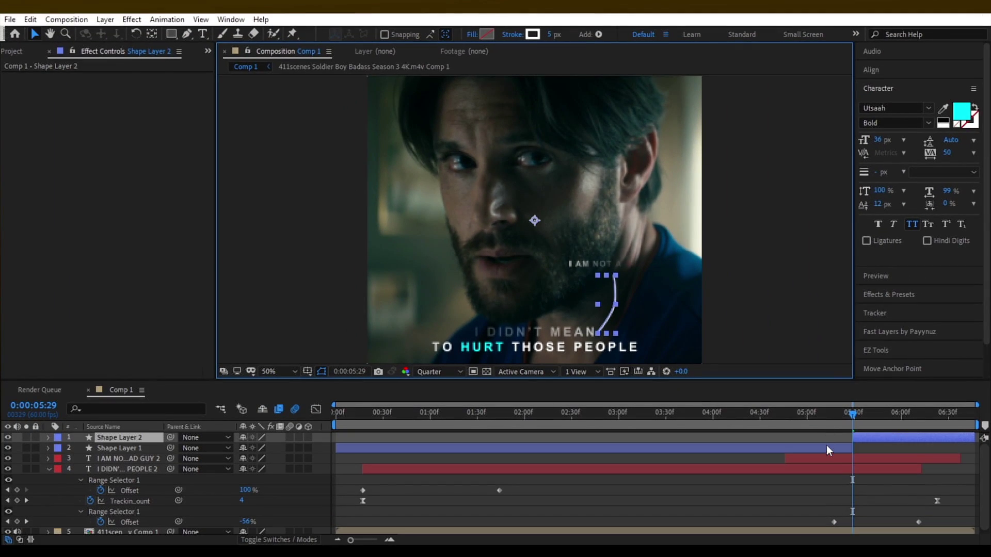
click(825, 447)
key(Delete)
click(49, 458)
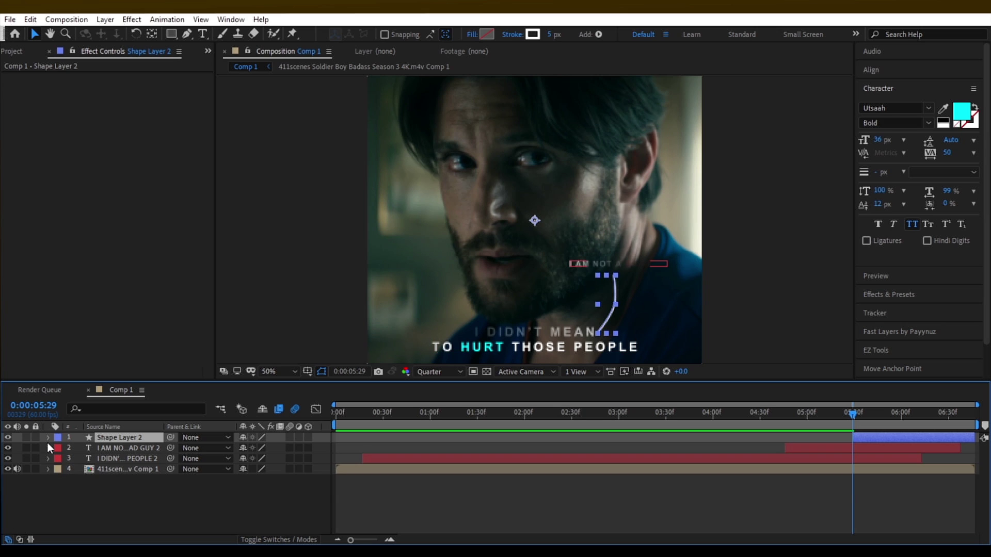
- Add Trim Paths to the curved line's shape layer and expand its properties
click(48, 437)
click(314, 449)
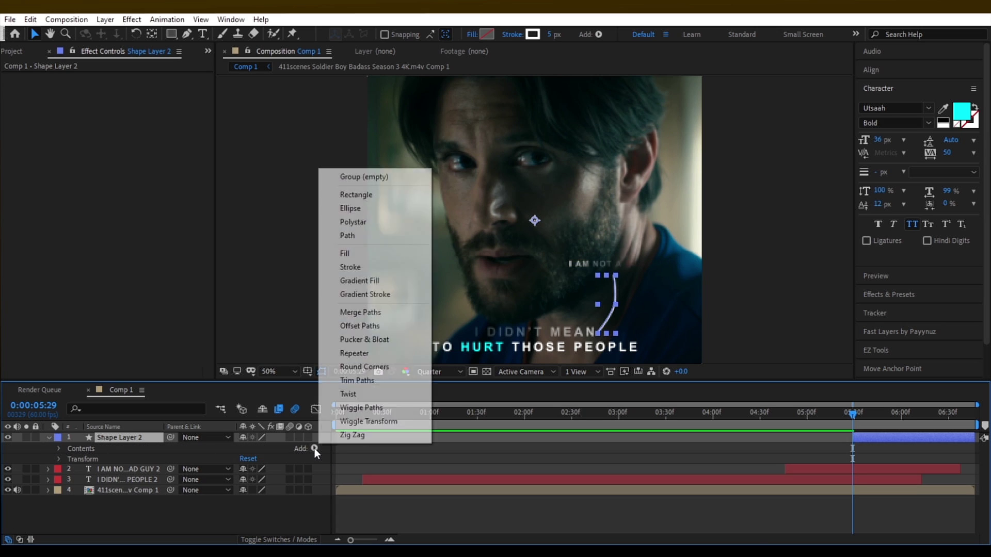
click(356, 381)
click(70, 470)
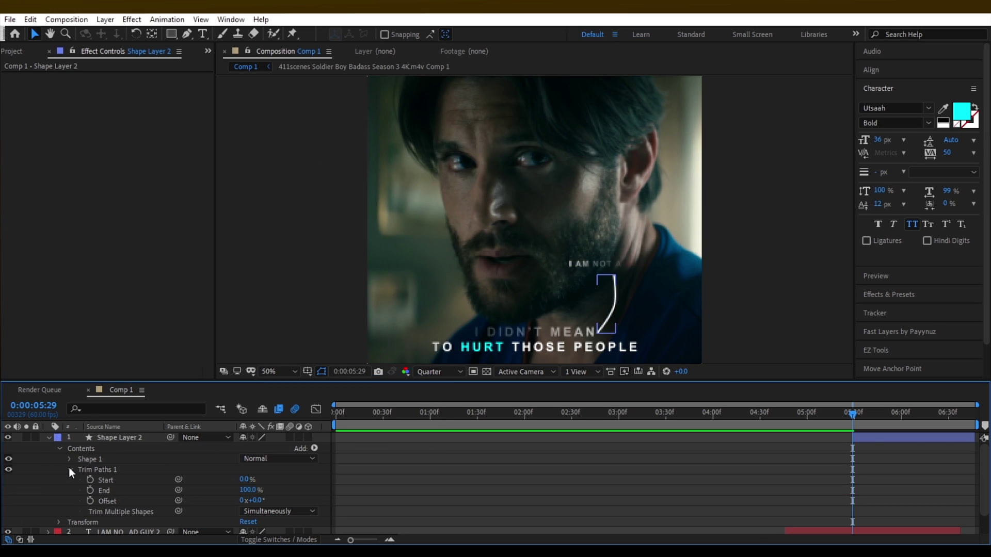
- Keyframe the curved line's Trim Paths End from 0% at 0:00:05:29 to 100% at about 0:00:05:54
click(90, 491)
drag(247, 489, 199, 492)
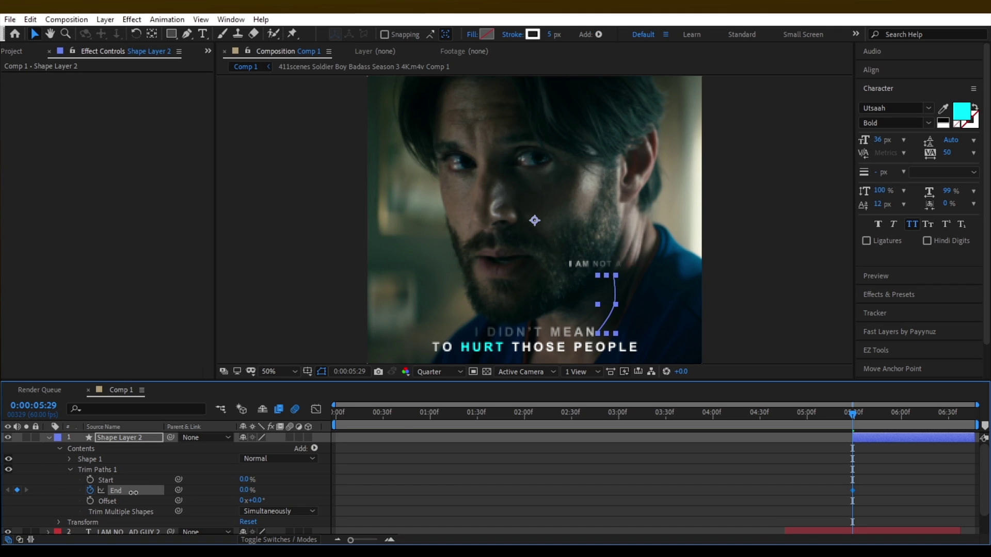
key(space)
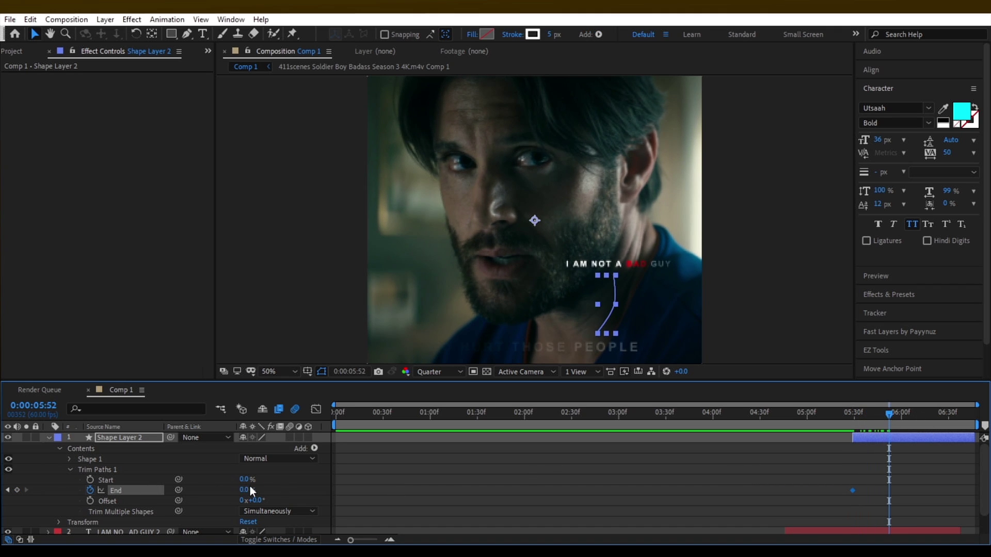
drag(252, 491, 261, 488)
drag(890, 491, 894, 490)
- Keyframe Trim Paths Start from 0% to 100% at 0:00:06:12, and apply Easy Ease to all Start and End keyframes
drag(868, 417, 914, 426)
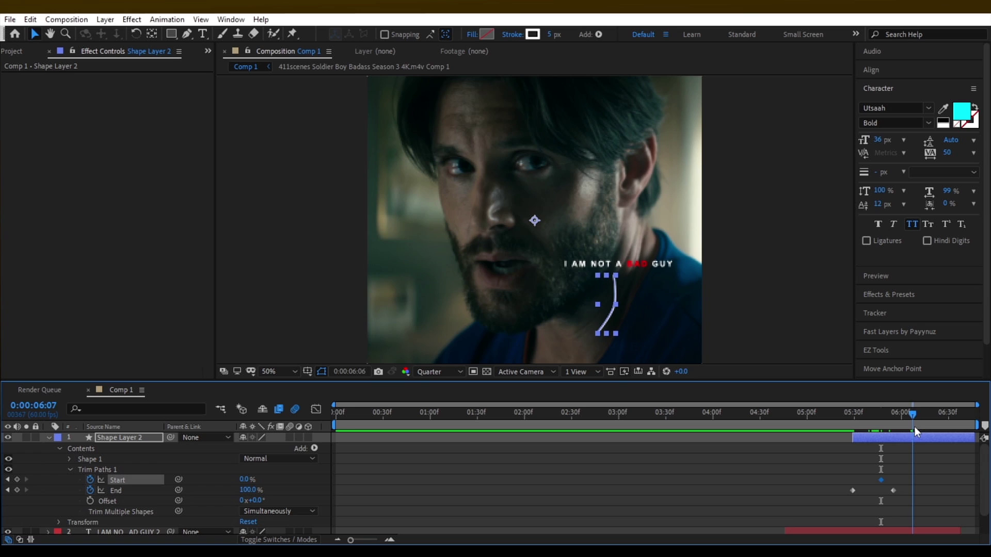
drag(243, 481, 543, 480)
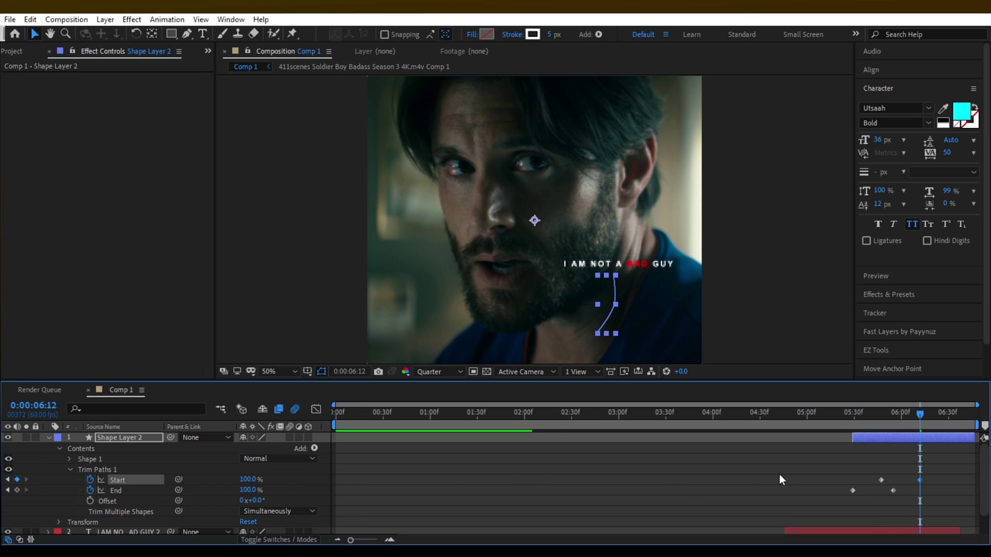
drag(798, 473, 971, 508)
key(F9)
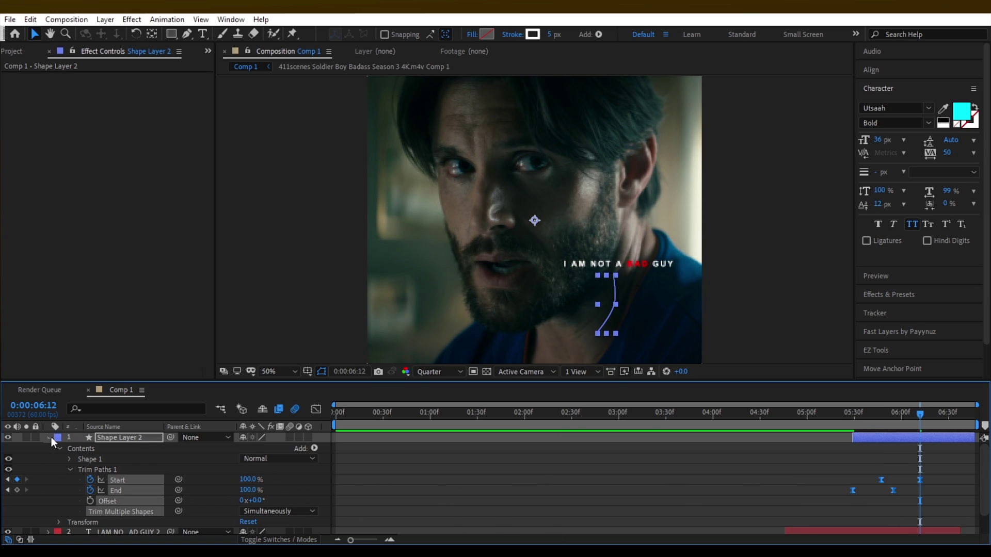
click(52, 438)
click(763, 415)
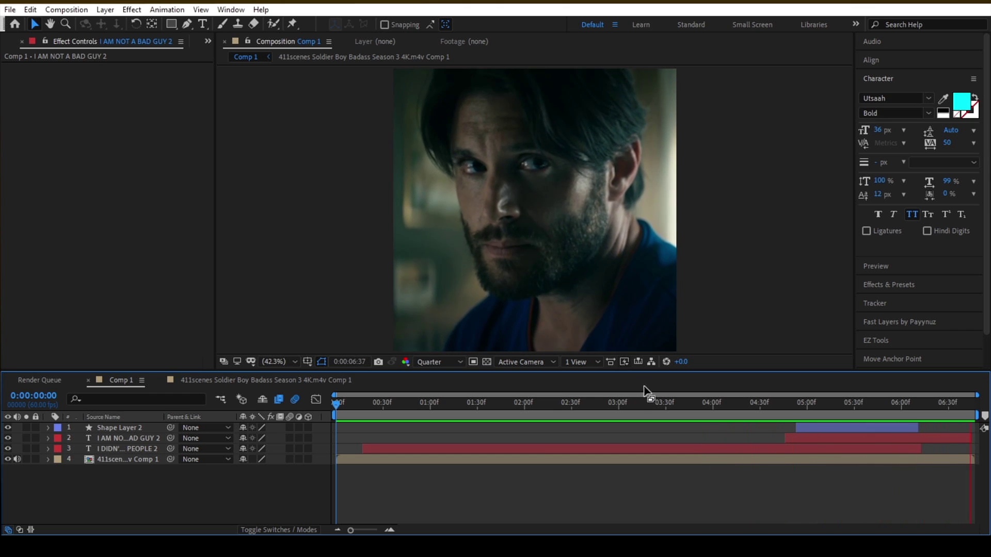
- Apply Deep Glow to the curved line's shape layer with Unmult enabled, Exposure 0.6 and Radius 171
drag(666, 400, 852, 406)
click(830, 428)
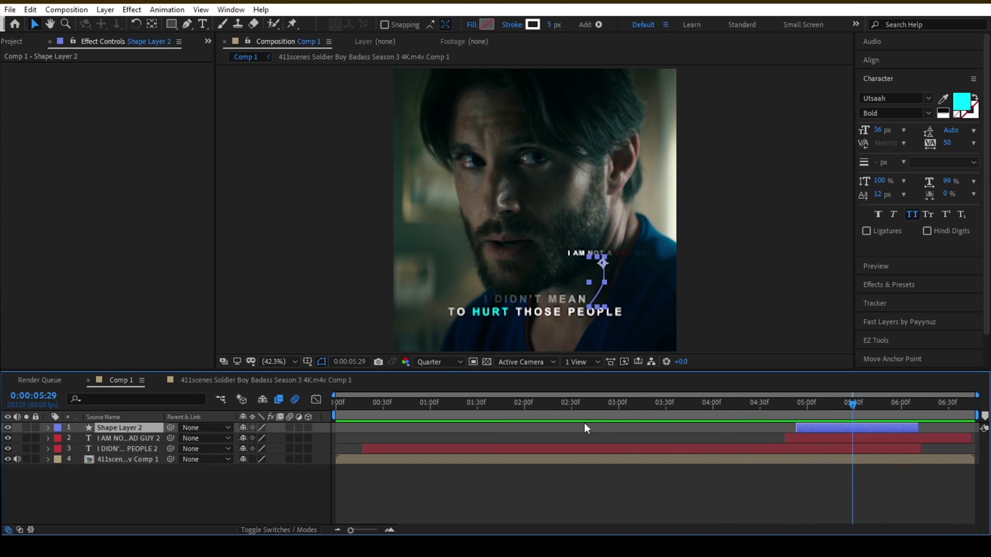
key(ctrl+space)
text(de)
key(Return)
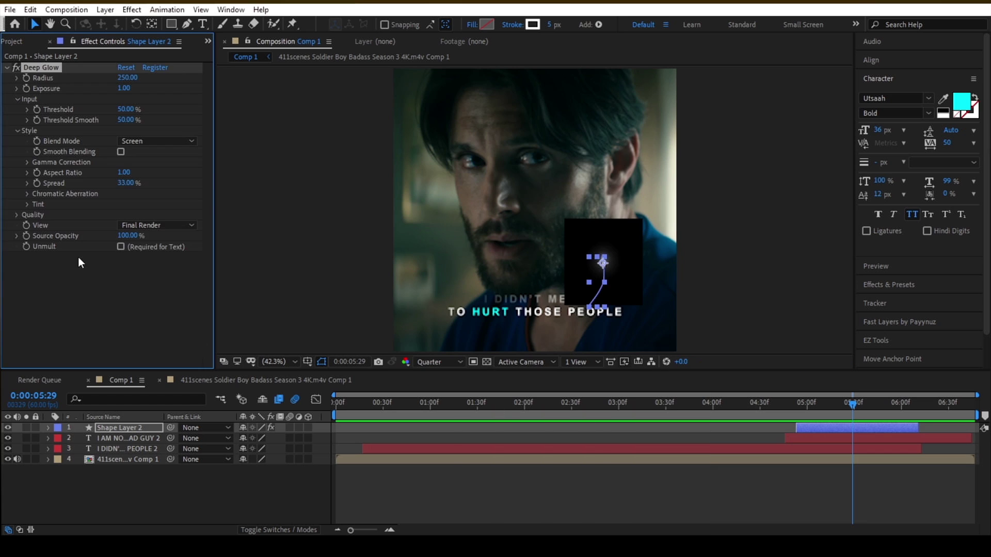
click(121, 247)
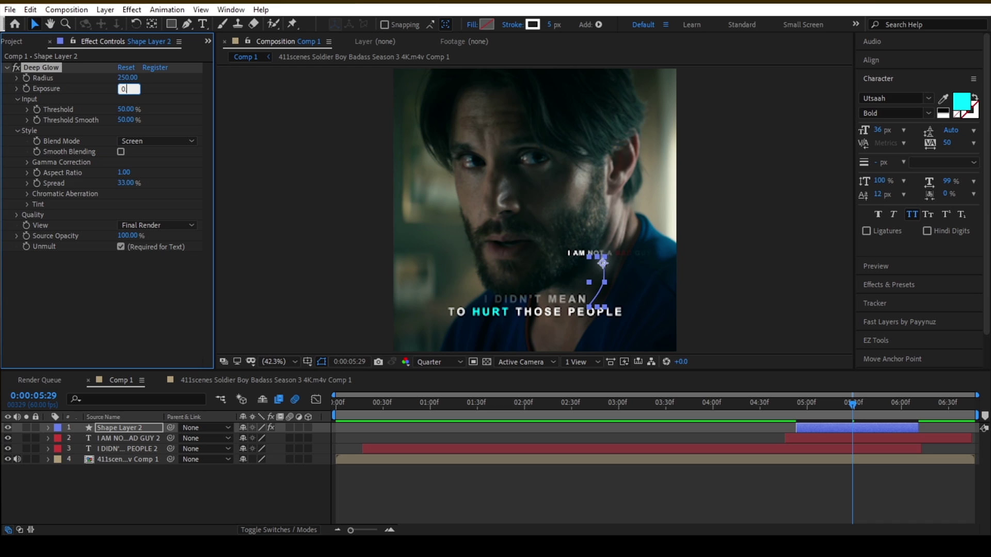
click(118, 80)
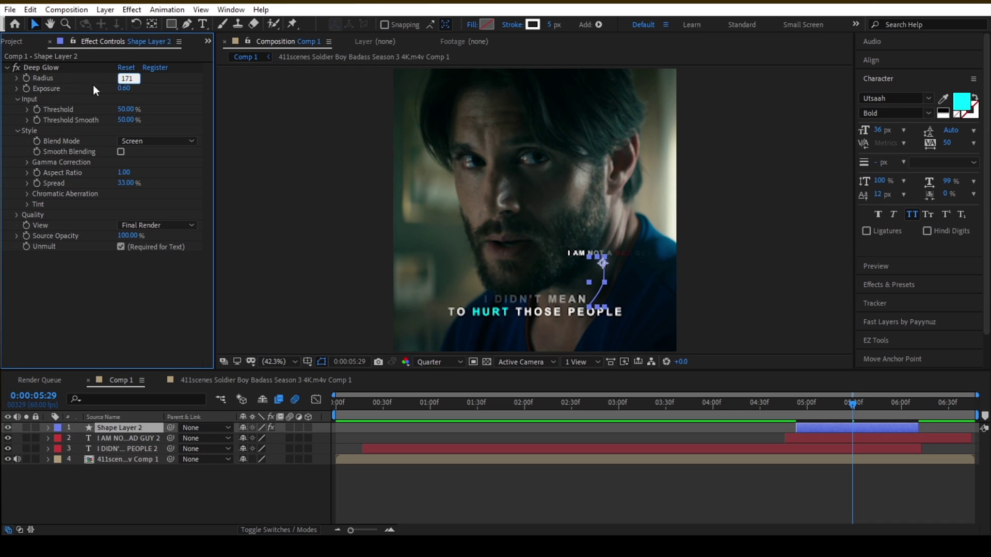
key(Return)
- Add a Drop Shadow to the curved line's layer with Opacity 100%, Distance 8 and Softness 9, and collapse both effects
key(ctrl+space)
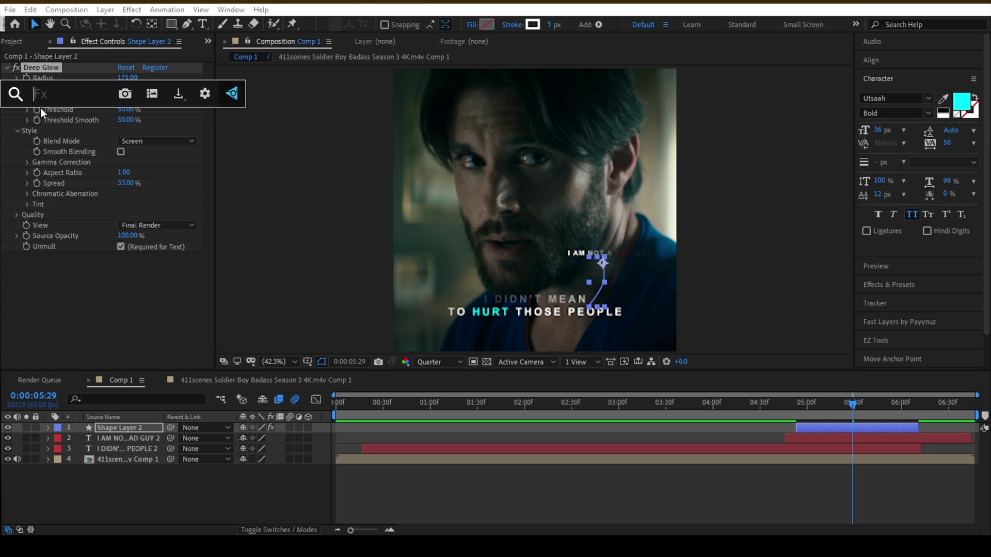
text(drop)
click(55, 128)
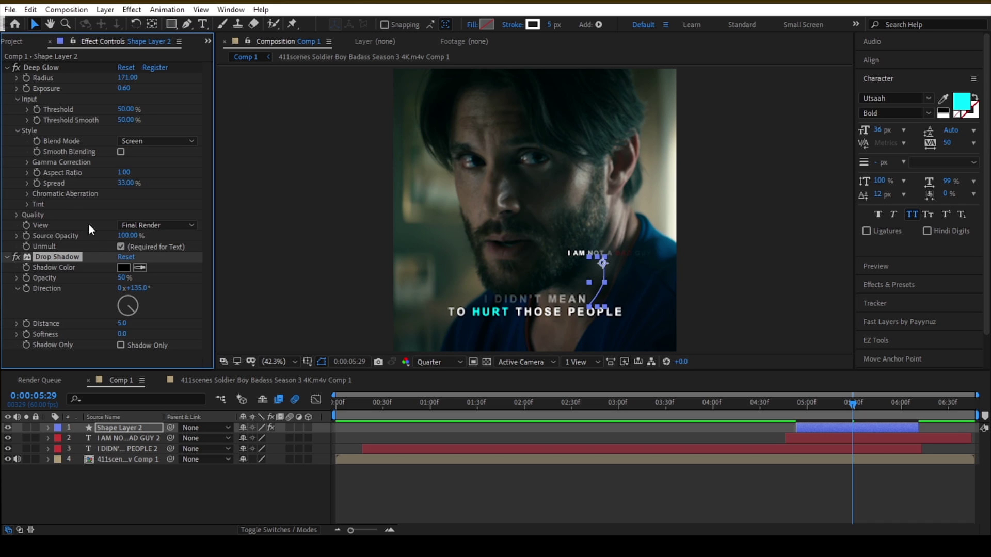
drag(124, 279, 232, 272)
click(122, 324)
text(8)
click(103, 342)
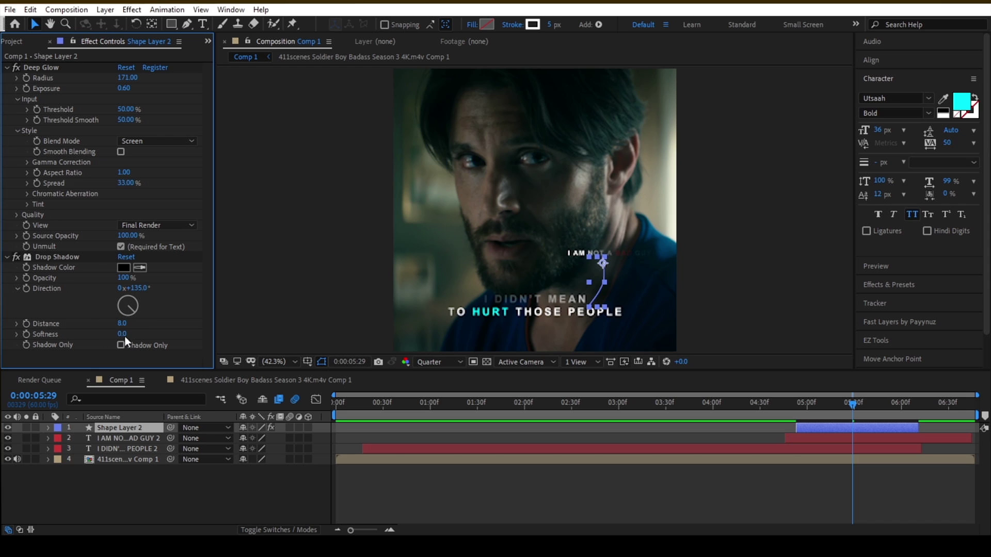
key(Return)
click(7, 68)
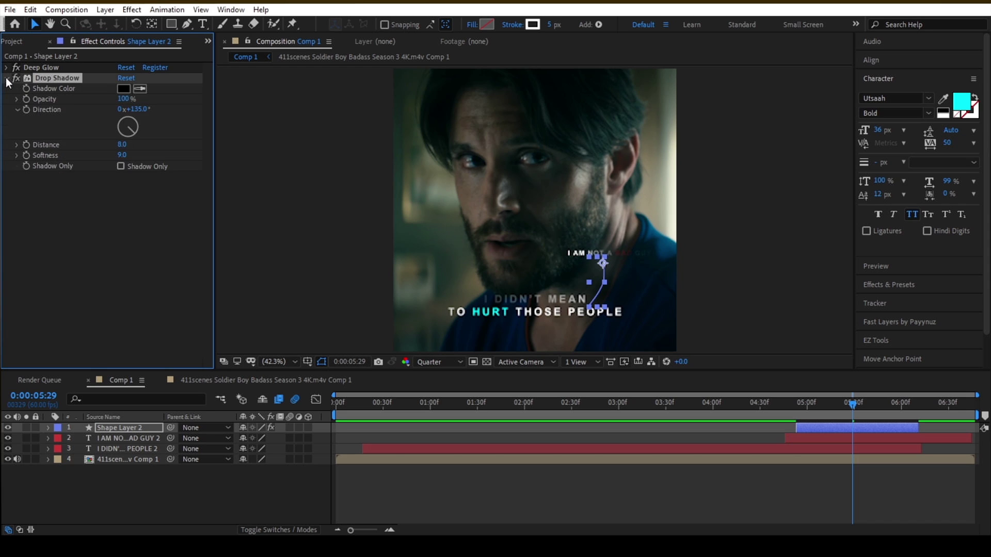
click(6, 78)
- At 0:00:05:12, adjust the curved line so its lower end sits beside the word MEAN, and check it by playback
click(672, 489)
mouse_move(851, 406)
mouse_down()
mouse_move(875, 411)
mouse_move(825, 410)
mouse_up()
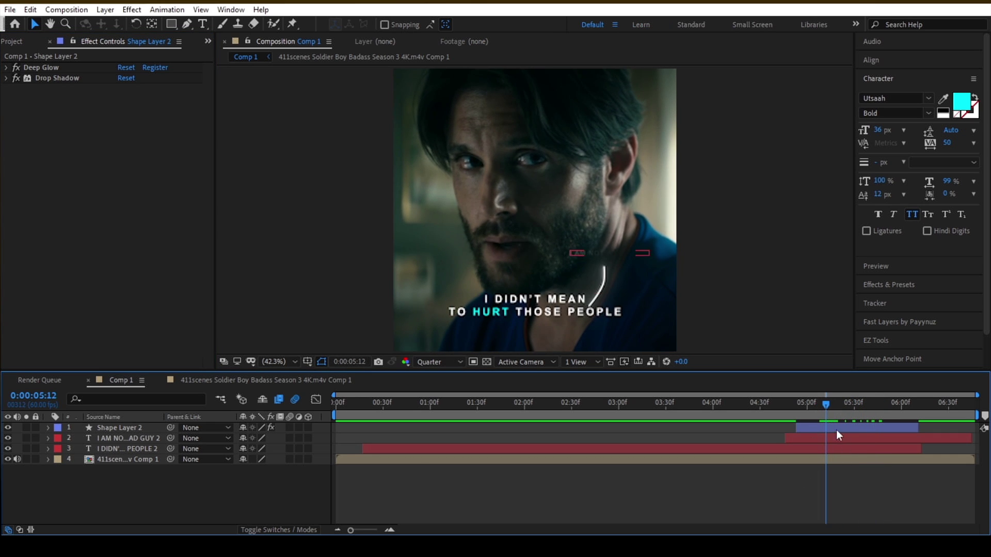
click(836, 430)
drag(593, 309, 588, 308)
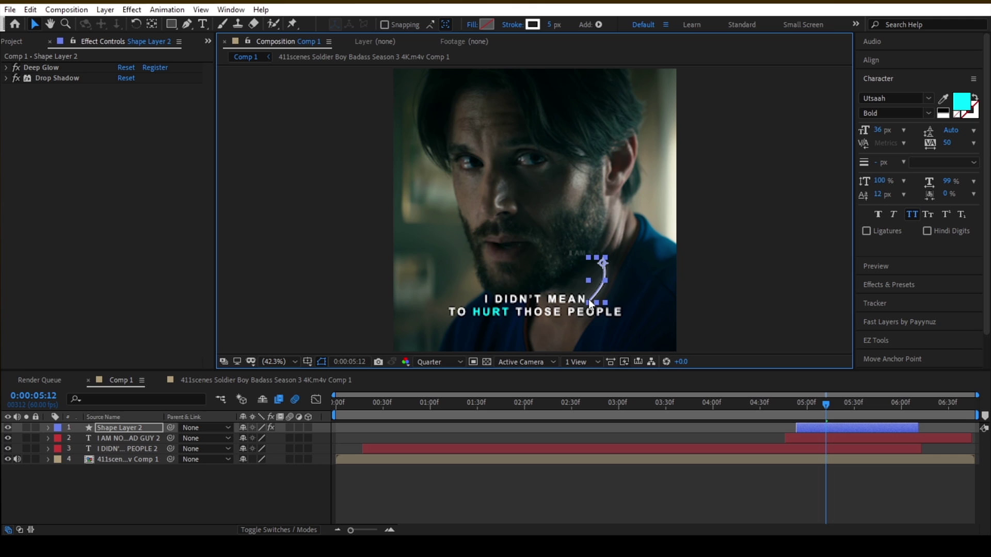
click(799, 474)
key(space)
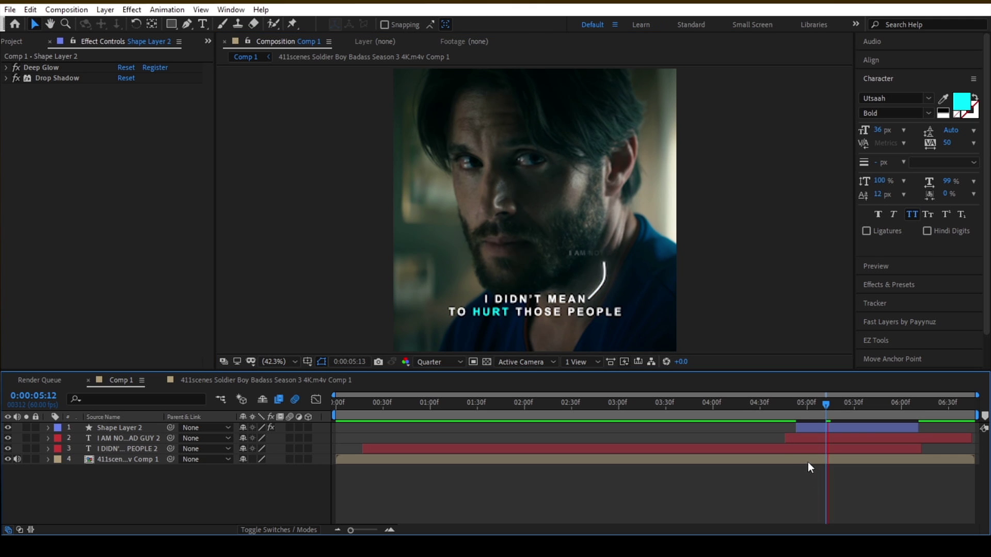
- Pre-compose the two caption text layers together, moving all attributes into the new composition
drag(812, 407, 676, 411)
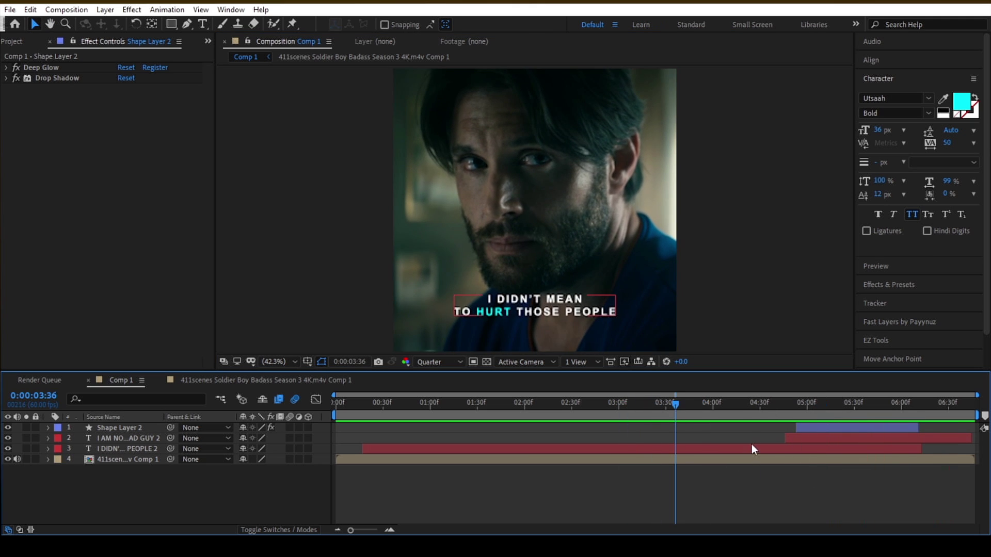
click(791, 451)
ctrl+click(791, 450)
ctrl+click(811, 439)
ctrl+click(800, 458)
ctrl+click(797, 450)
ctrl+click(784, 457)
ctrl+click(780, 457)
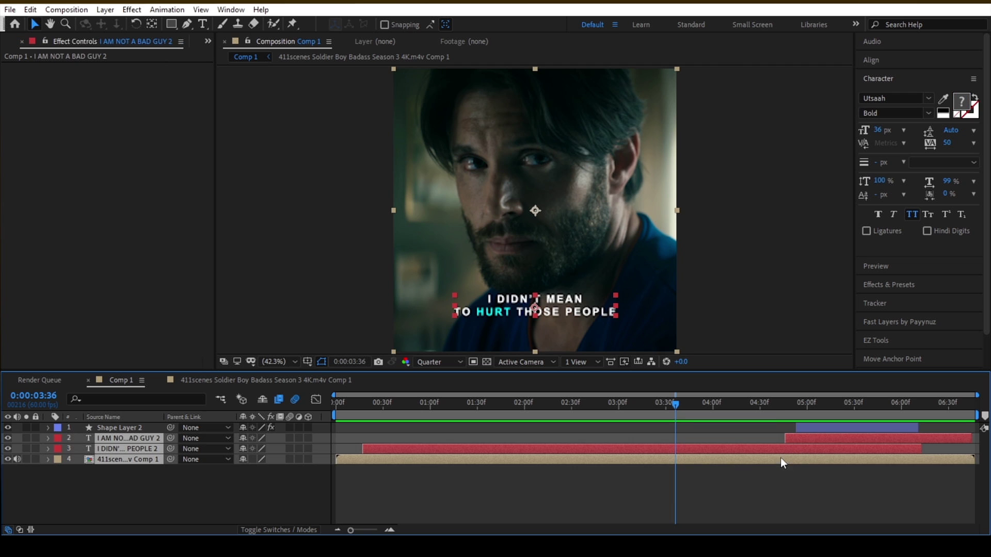
ctrl+click(780, 451)
ctrl+click(780, 458)
ctrl+click(781, 453)
key(ctrl+shift+c)
click(529, 354)
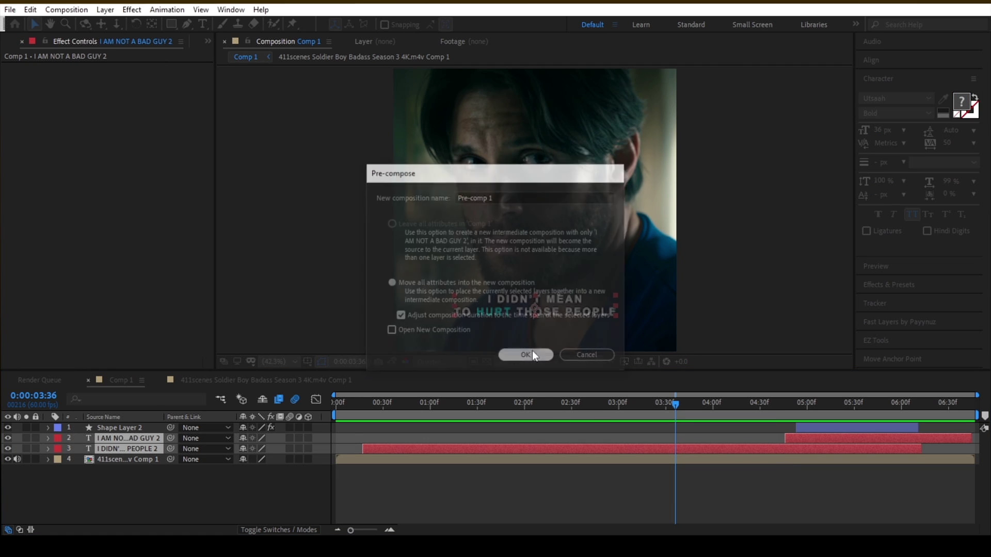
- Apply Deep Glow to the captions' pre-comp with Unmult enabled, Radius 300 and Exposure 0.8, and collapse the effect
drag(560, 405, 661, 405)
key(ctrl+space)
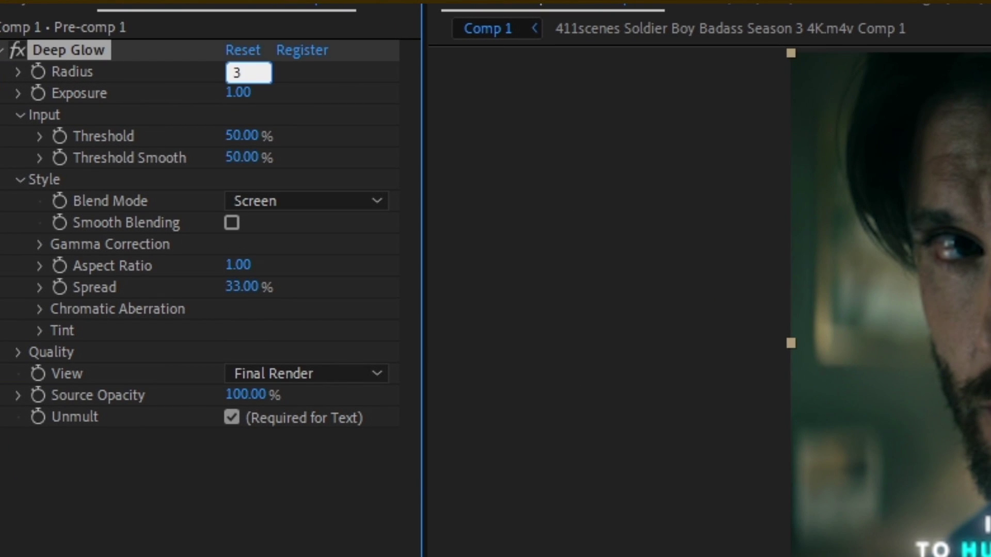
key(Return)
click(243, 93)
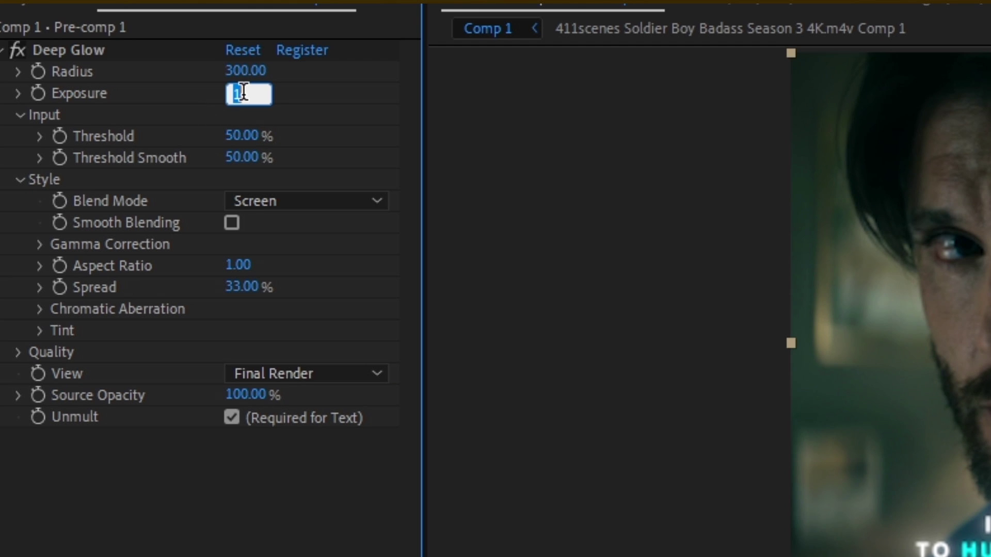
click(162, 92)
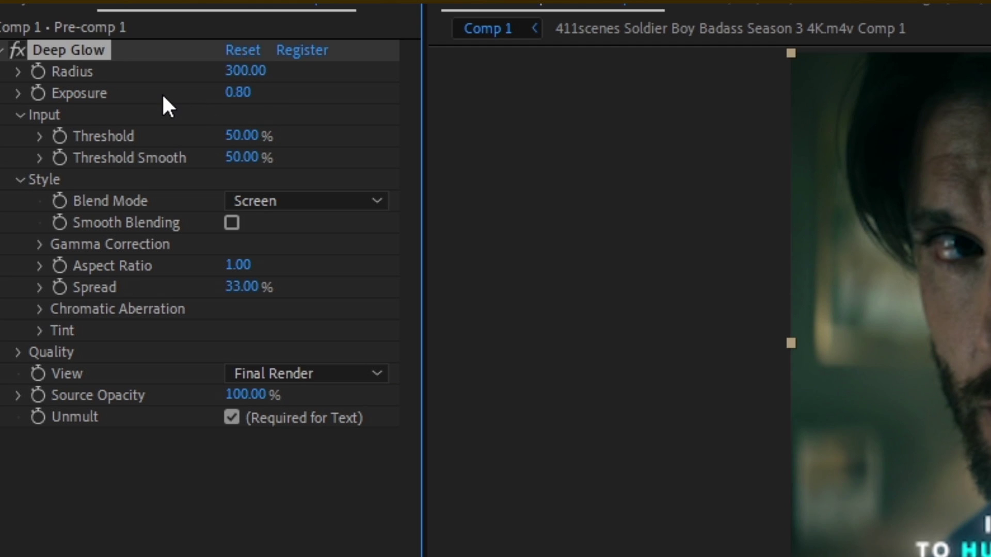
click(3, 50)
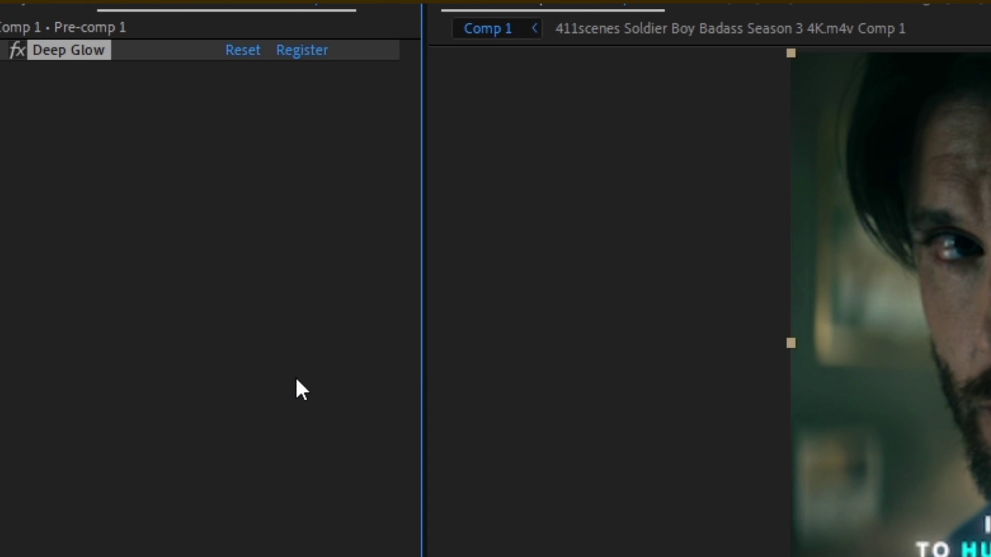
- Add a Drop Shadow to the captions' pre-comp with Opacity 100%, Distance 9 and Softness 13, and collapse the effect
key(ctrl+space)
text(drop)
click(272, 423)
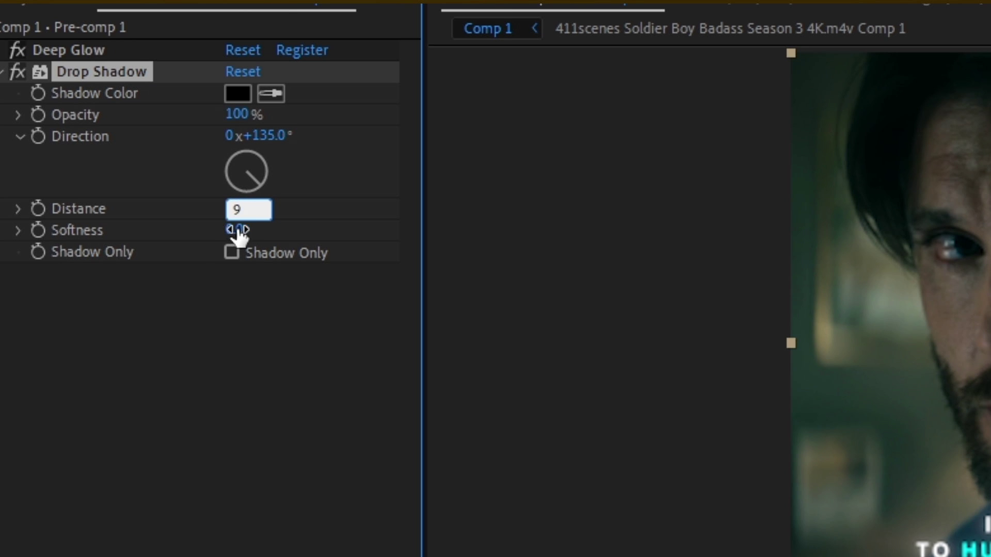
text(13)
key(Return)
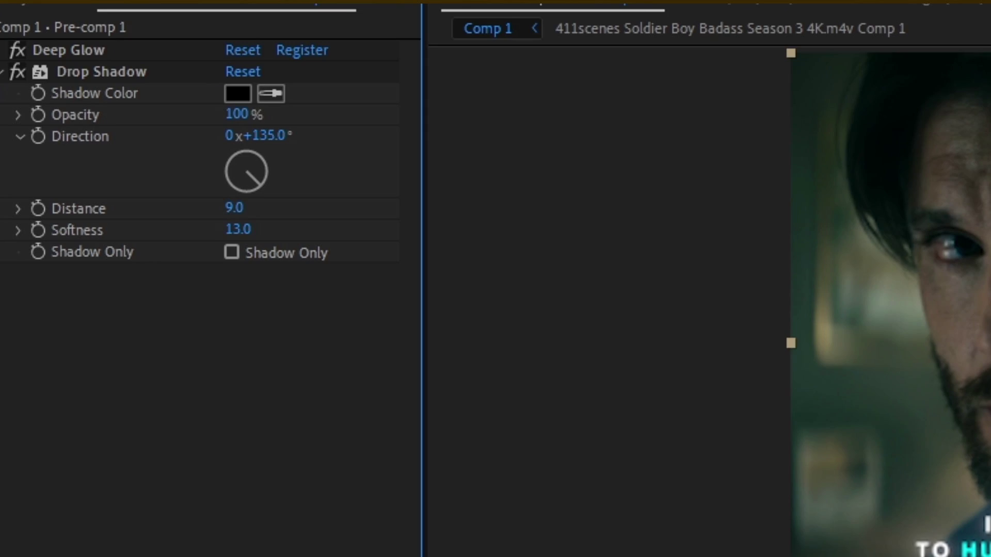
click(6, 90)
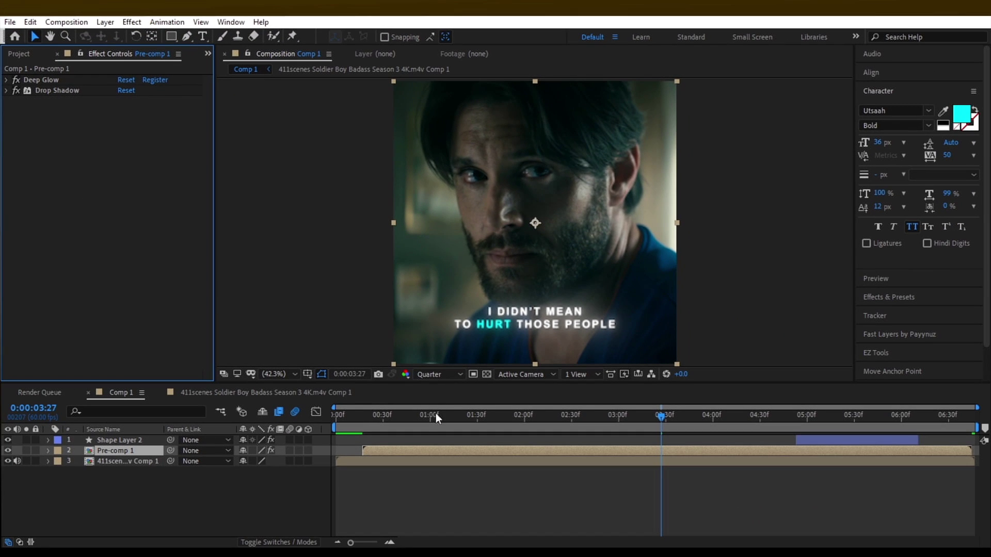
- Play the composition from the beginning to review the glowing captions and the animated line
drag(450, 422, 345, 425)
key(space)
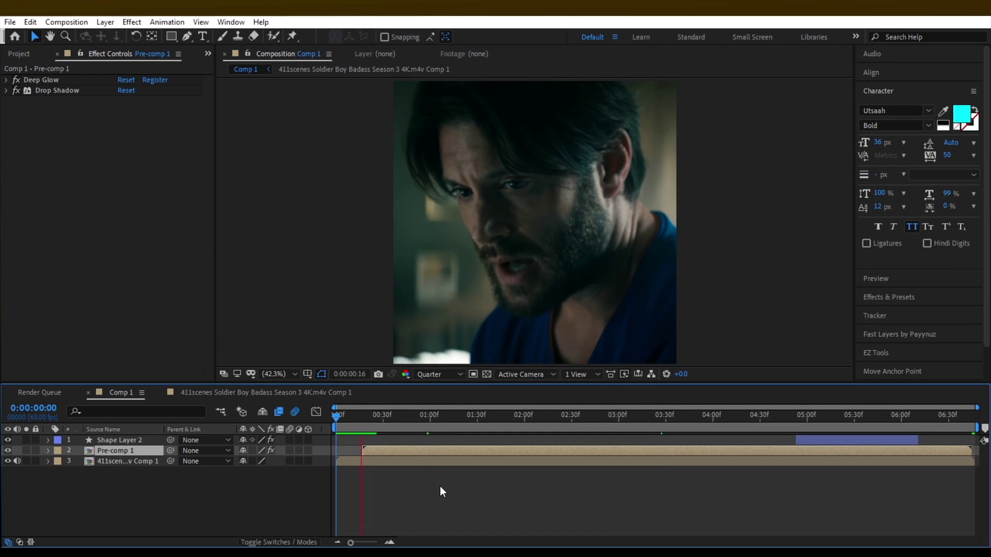
click(454, 498)
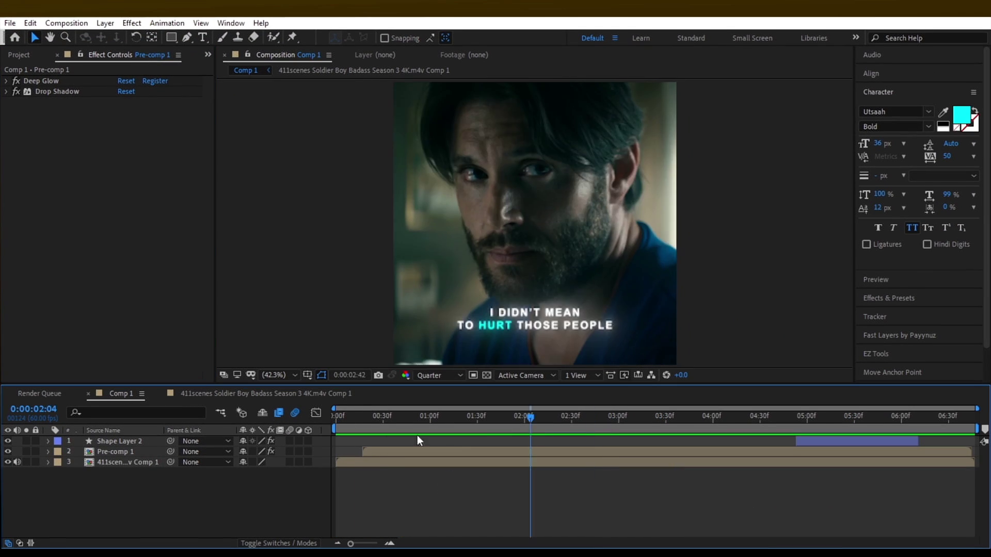
key(Home)
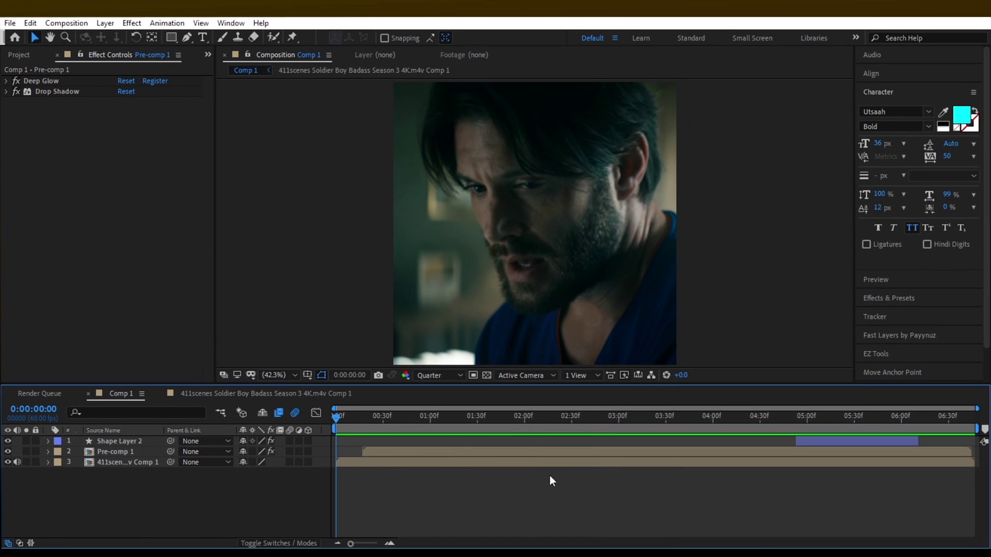
key(space)
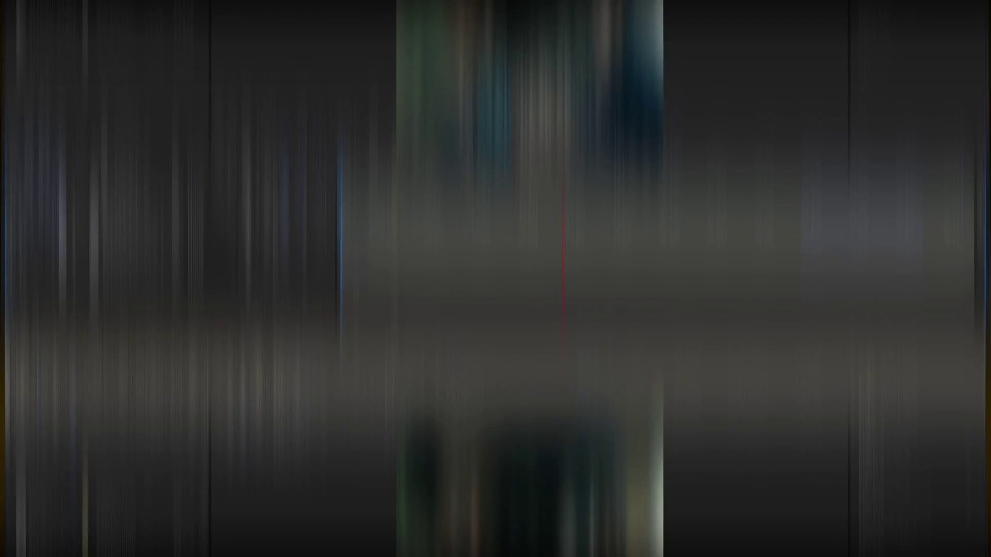
- Toggle the visibility of Adjustment Layer 1 to compare the clip with and without its effects
click(13, 448)
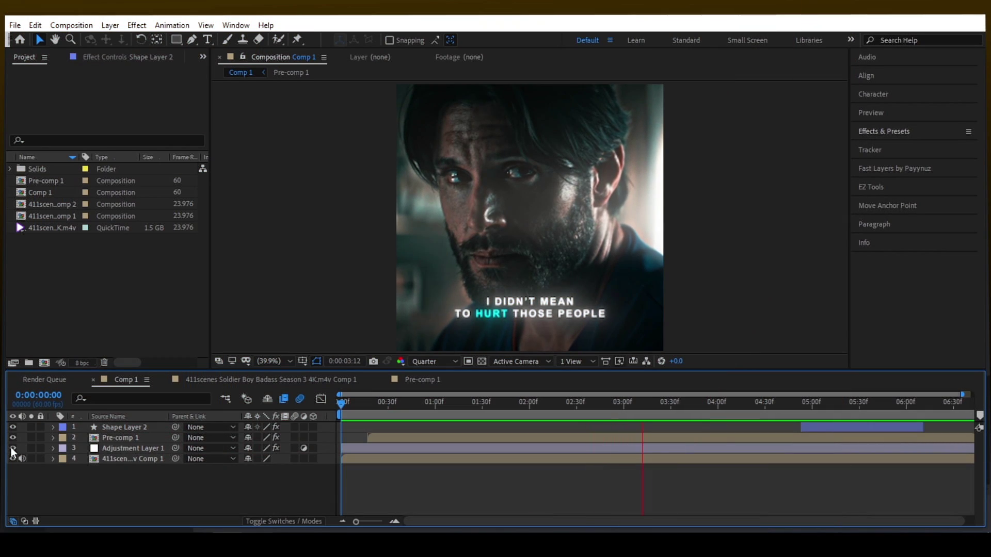